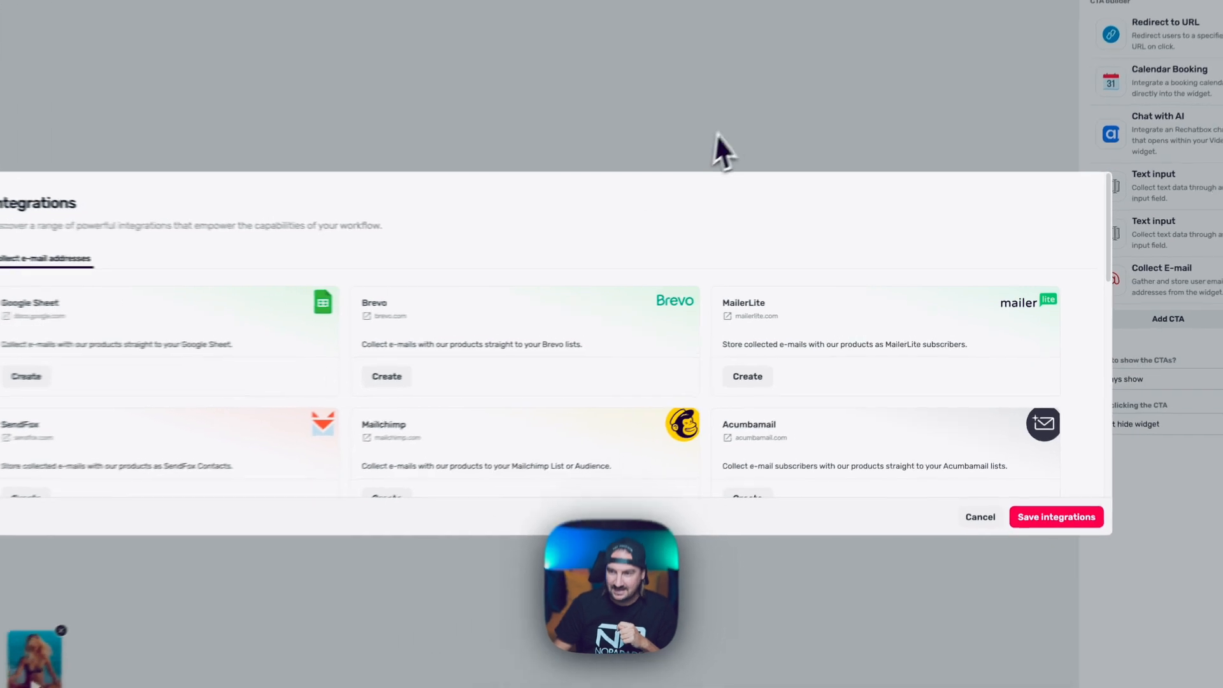
Dismiss the open dialogs, expand the widget, and open the Collect E-mail CTA from Call to Action.
left_click(970, 545)
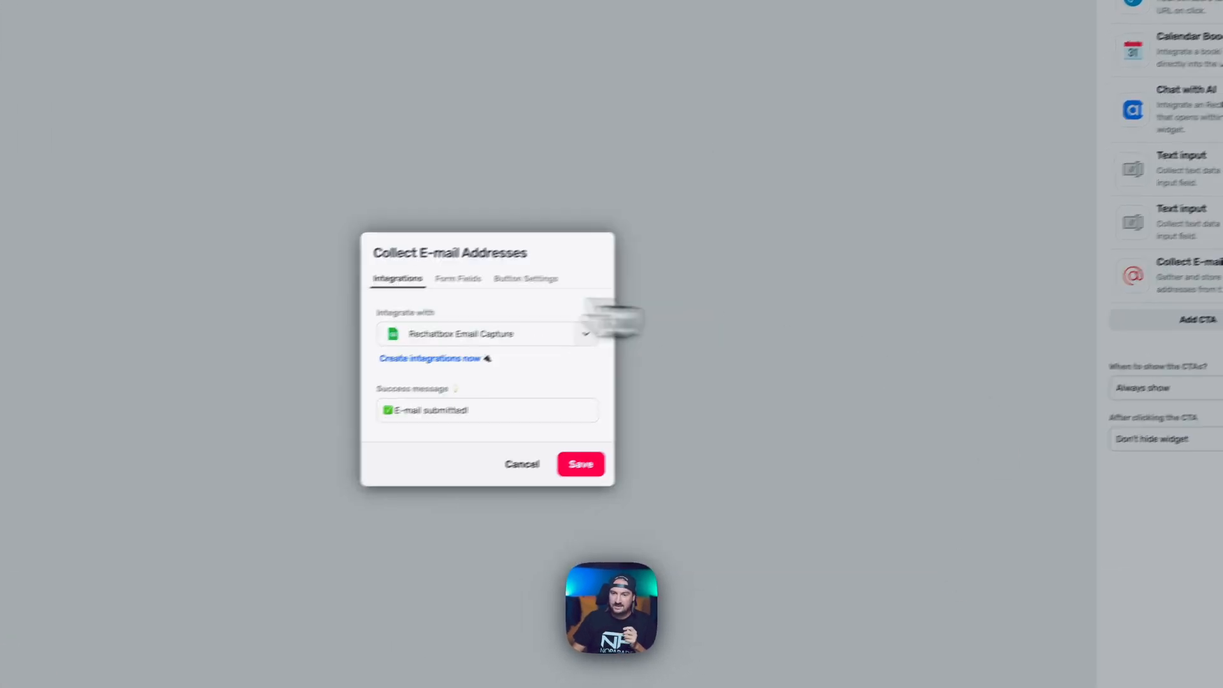
left_click(510, 467)
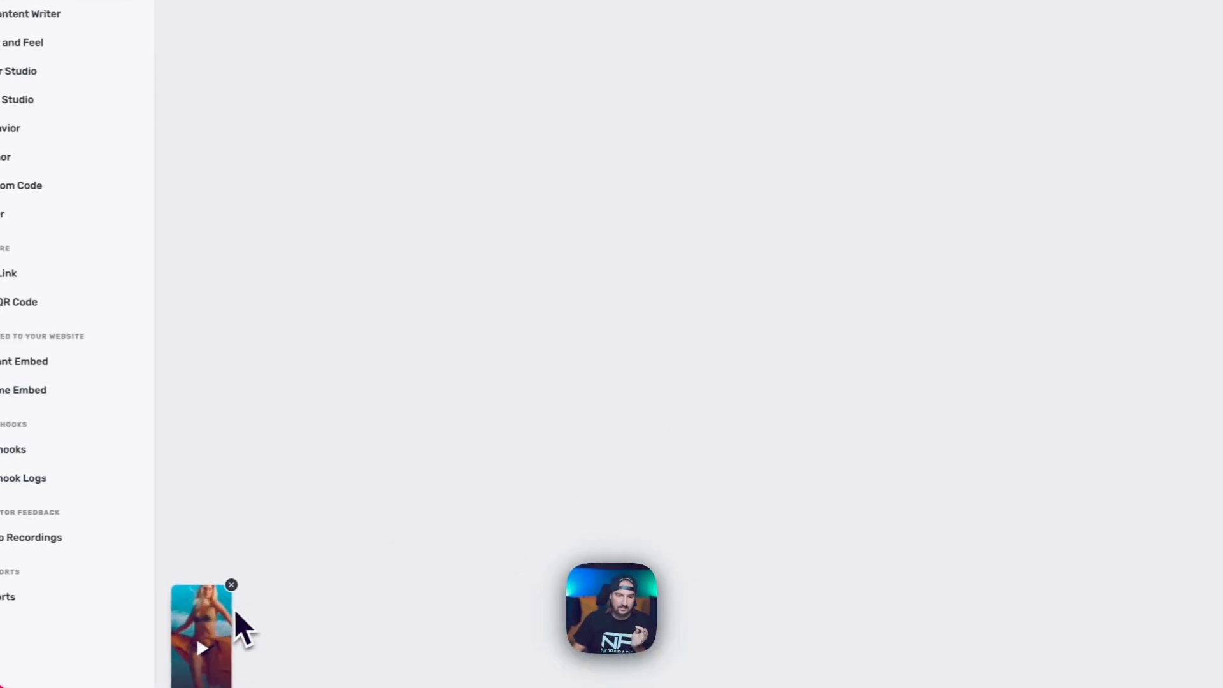
left_click(128, 642)
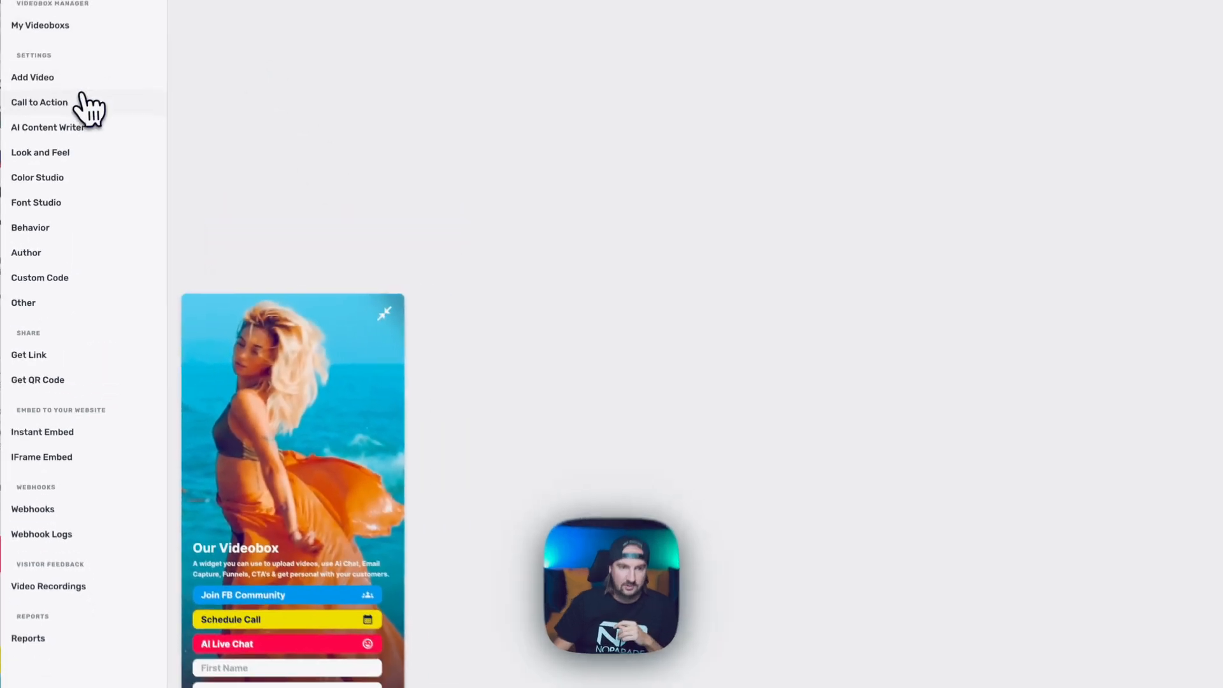
left_click(82, 95)
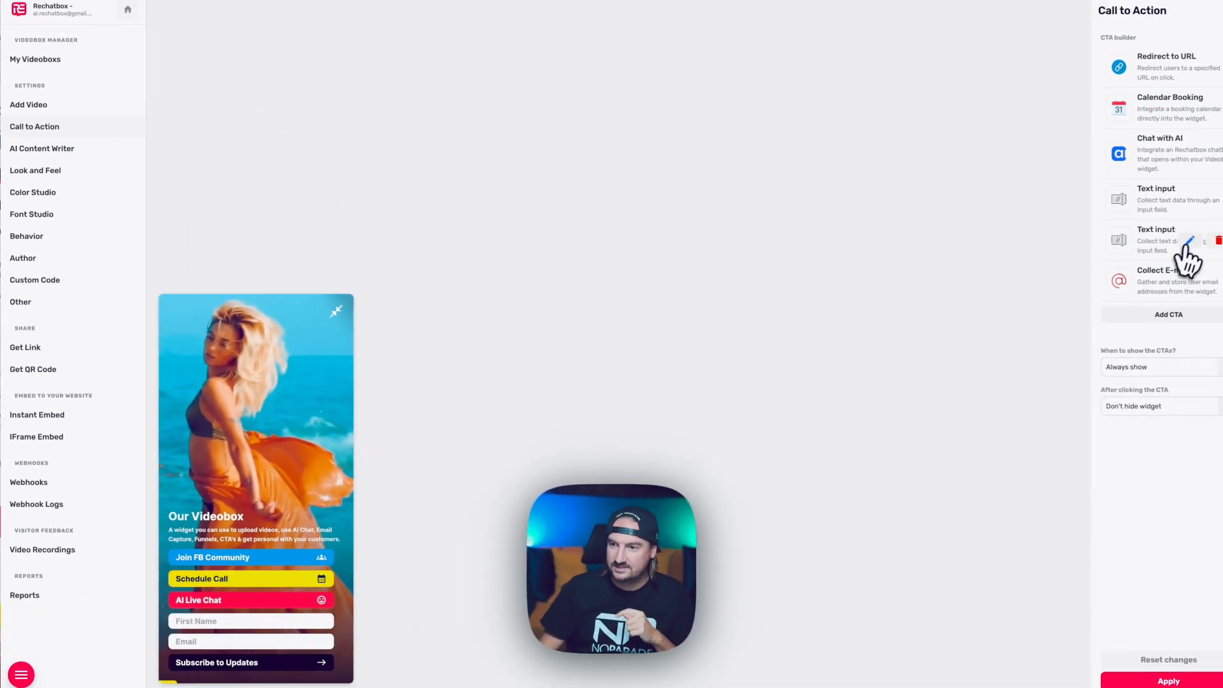
left_click(1144, 316)
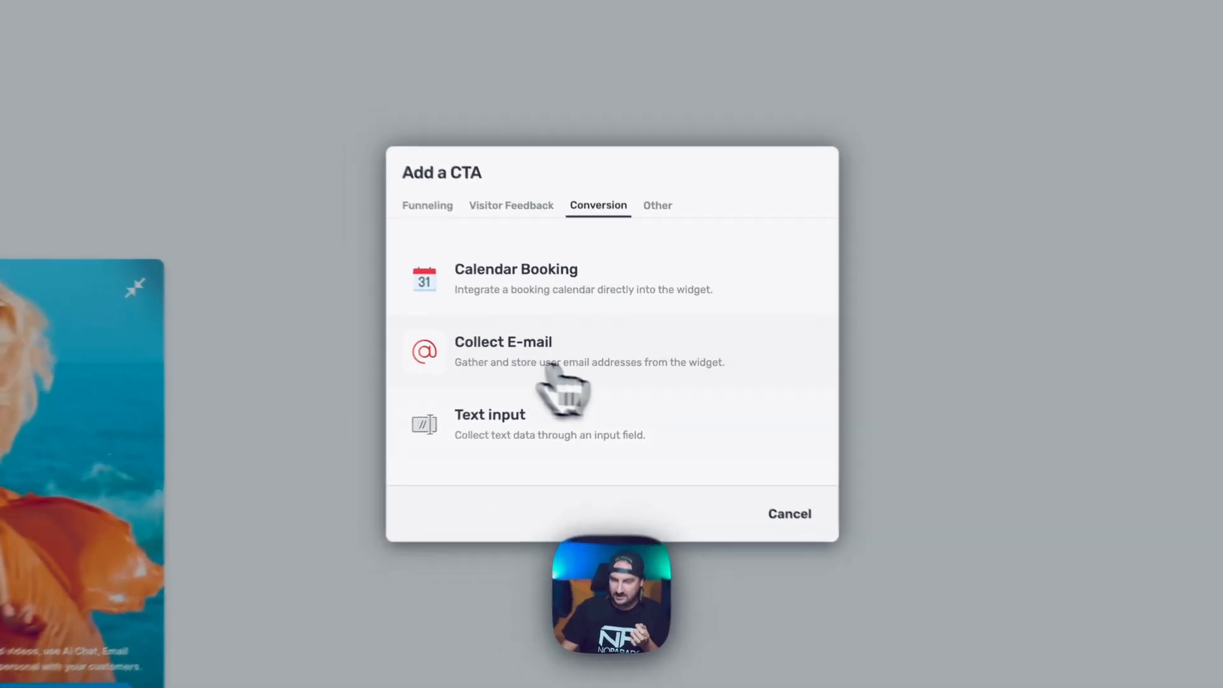
left_click(789, 514)
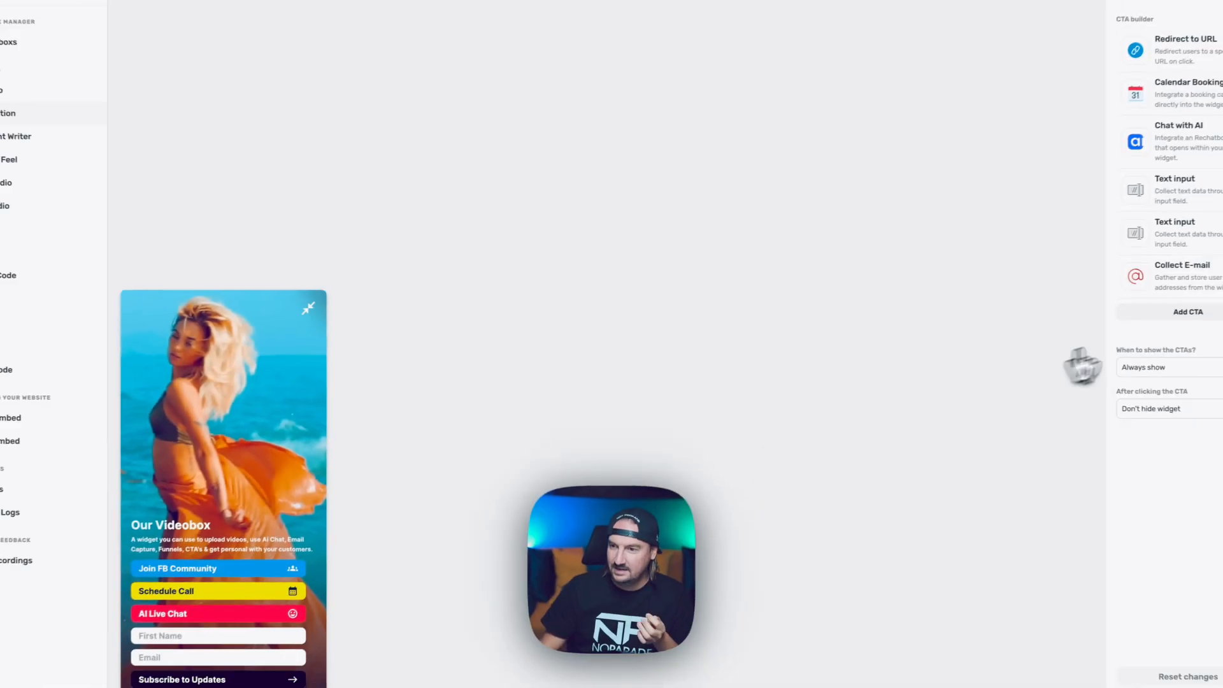
left_click(1180, 277)
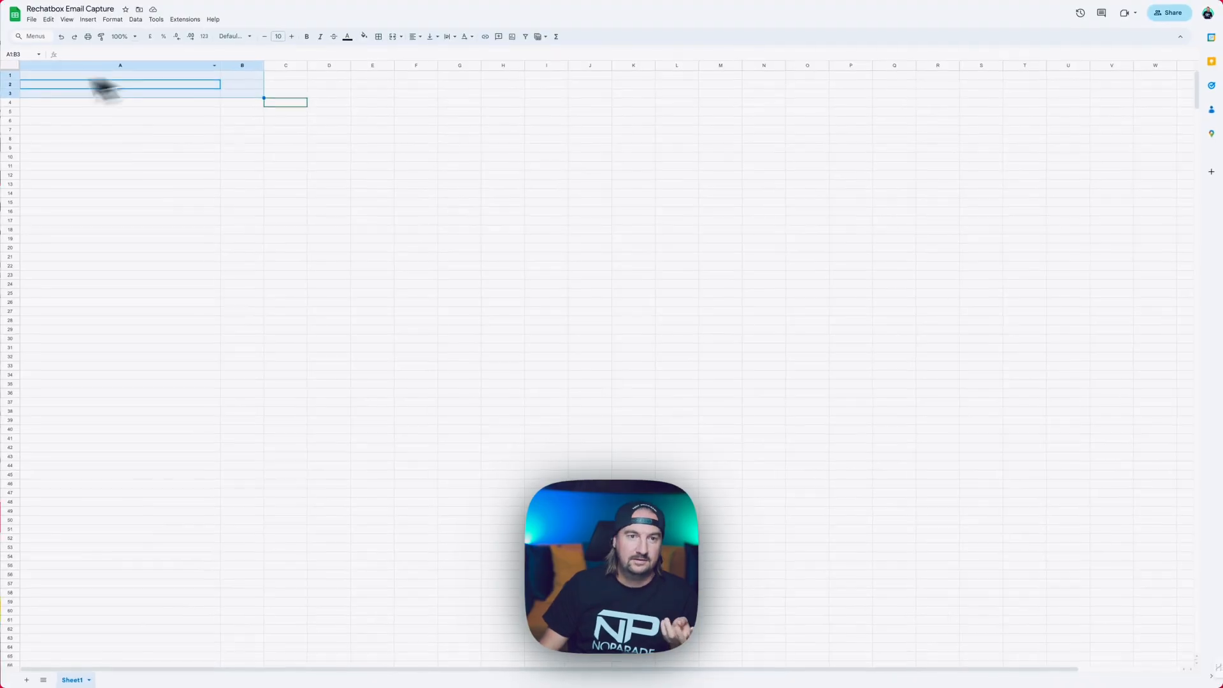
Add the integration service account as an Editor invitee without notification, then cancel the invite.
left_click(1177, 21)
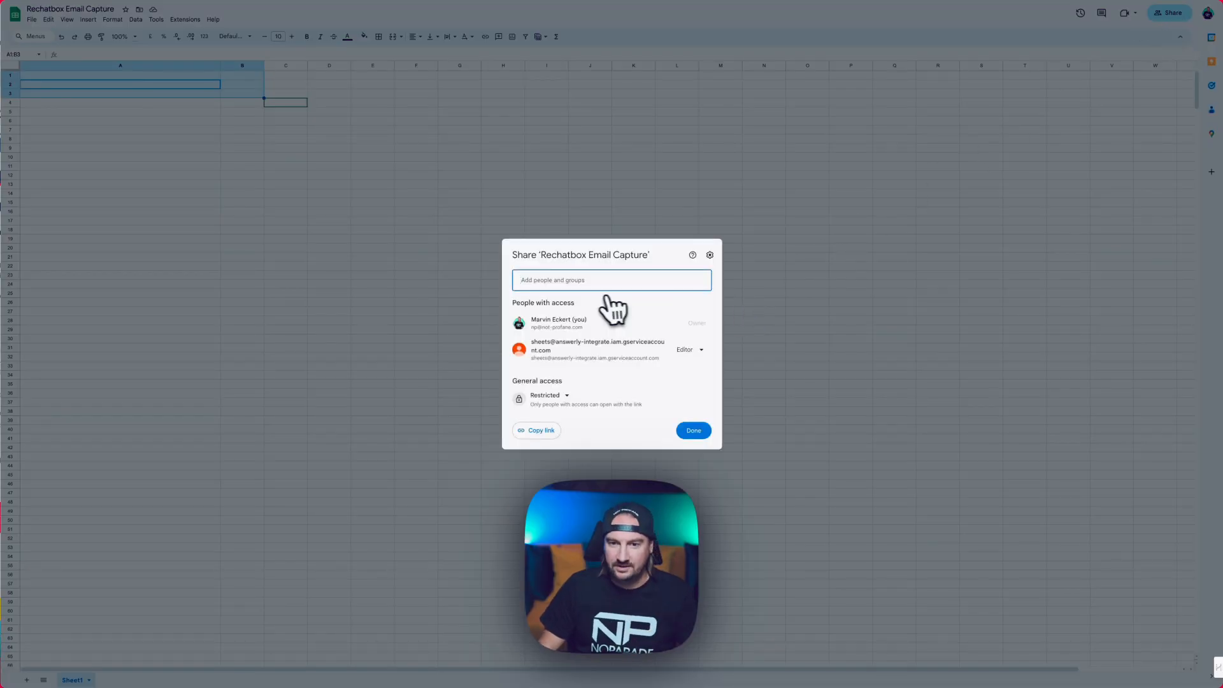
key("ctrl+v")
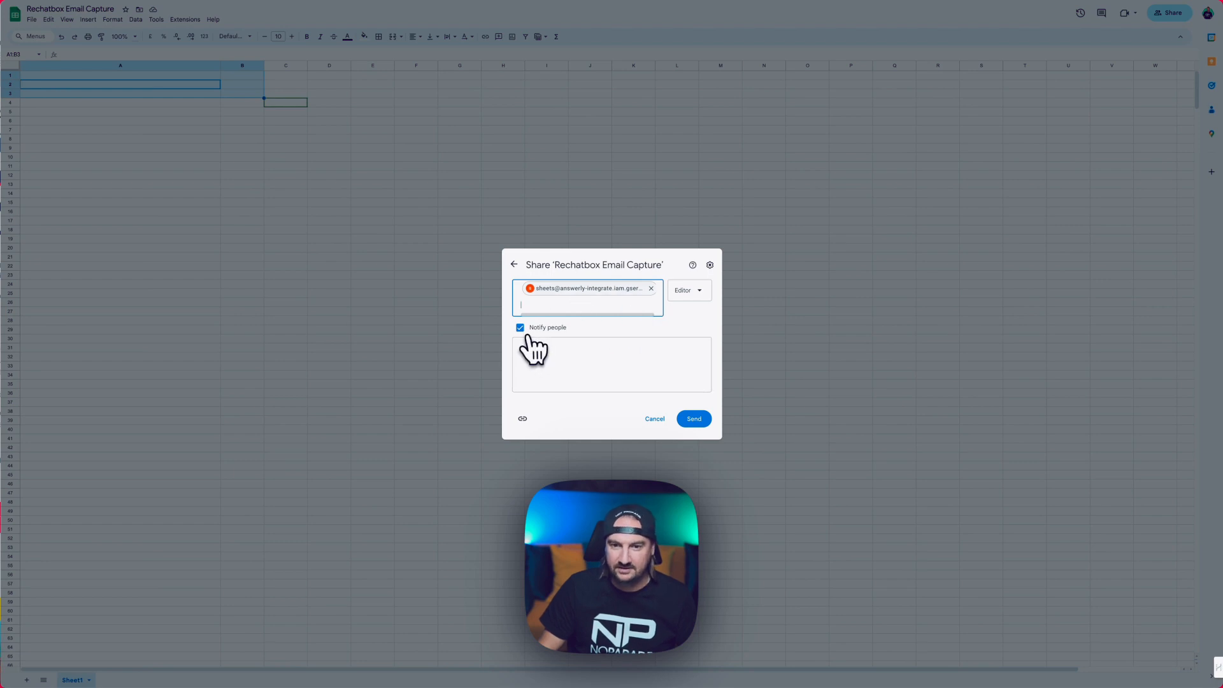
left_click(521, 328)
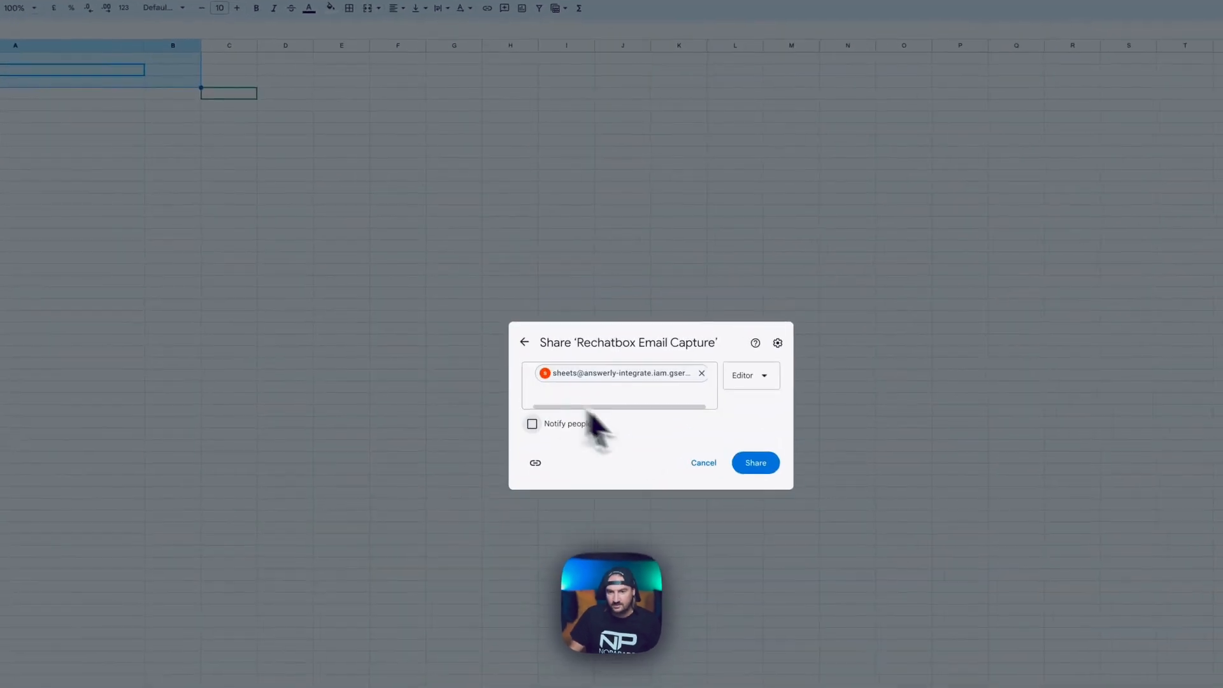
left_click(708, 470)
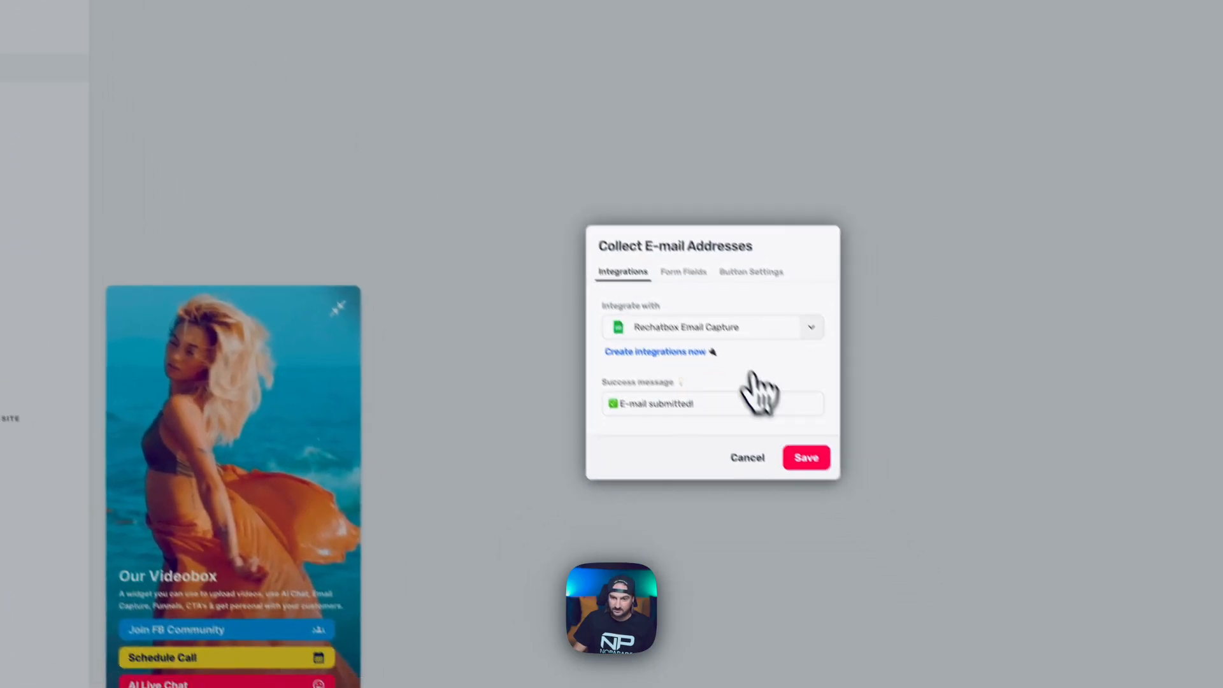
Keep Rechatbox Email Capture as the integration, review field IDs email, firstname and lastname, and save.
left_click(687, 290)
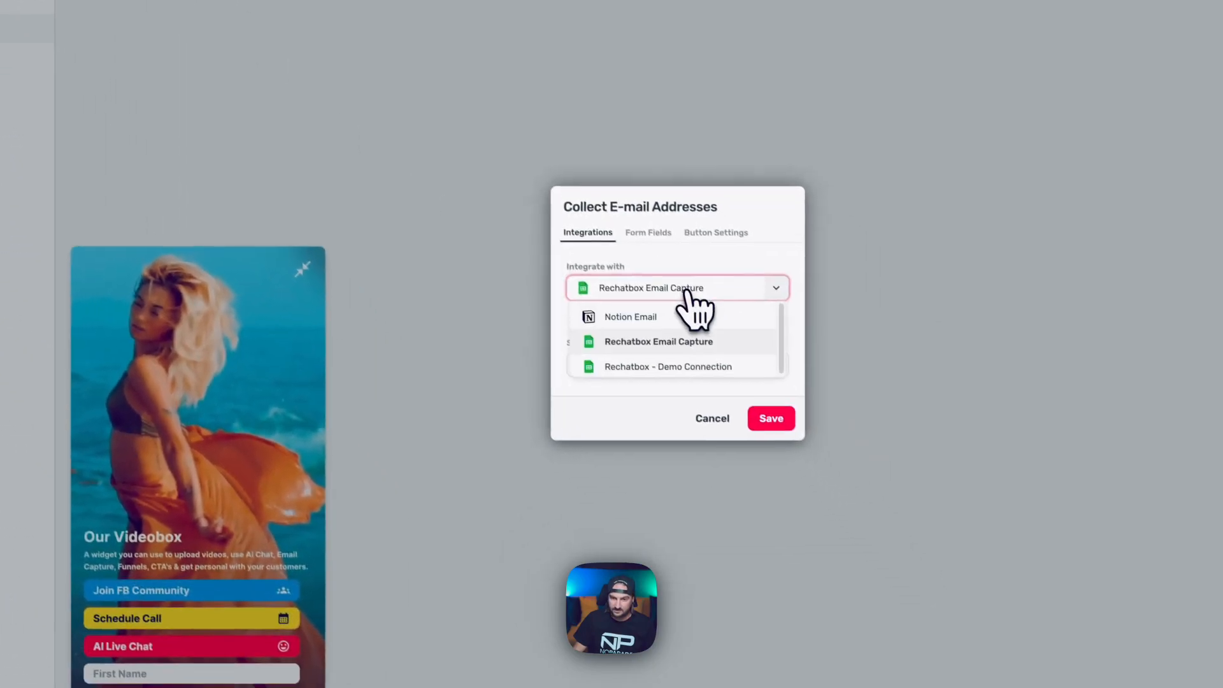
left_click(681, 292)
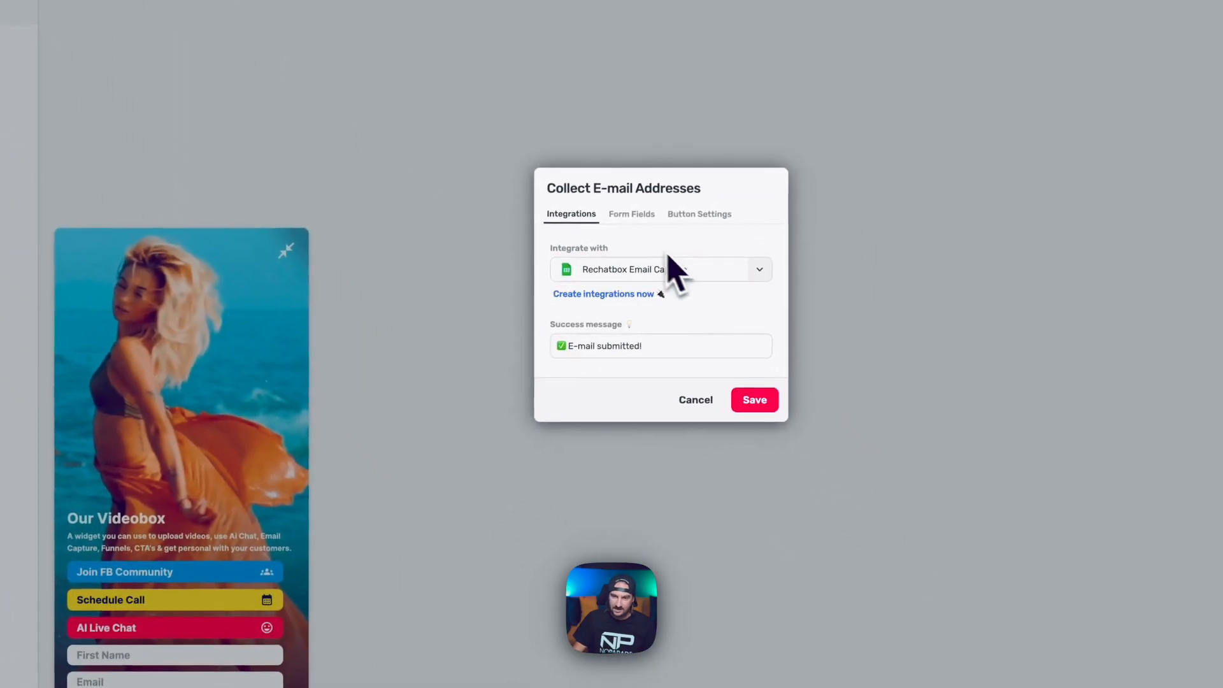
left_click(640, 216)
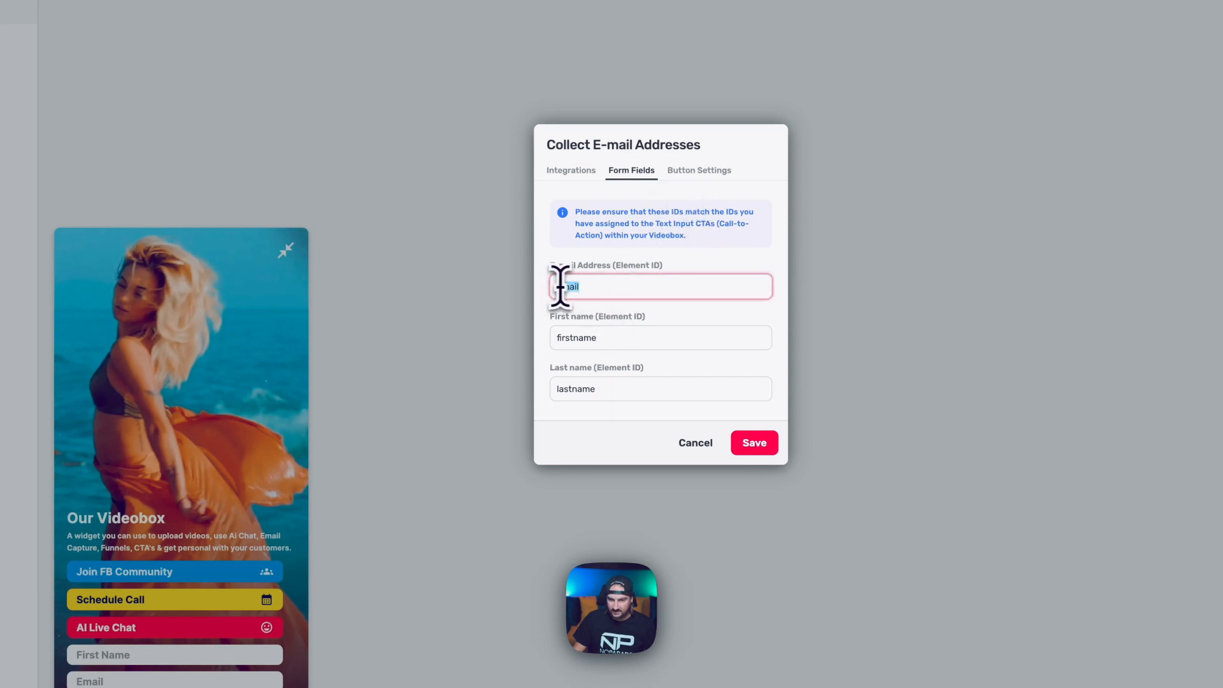
key("Tab")
key("Tab")
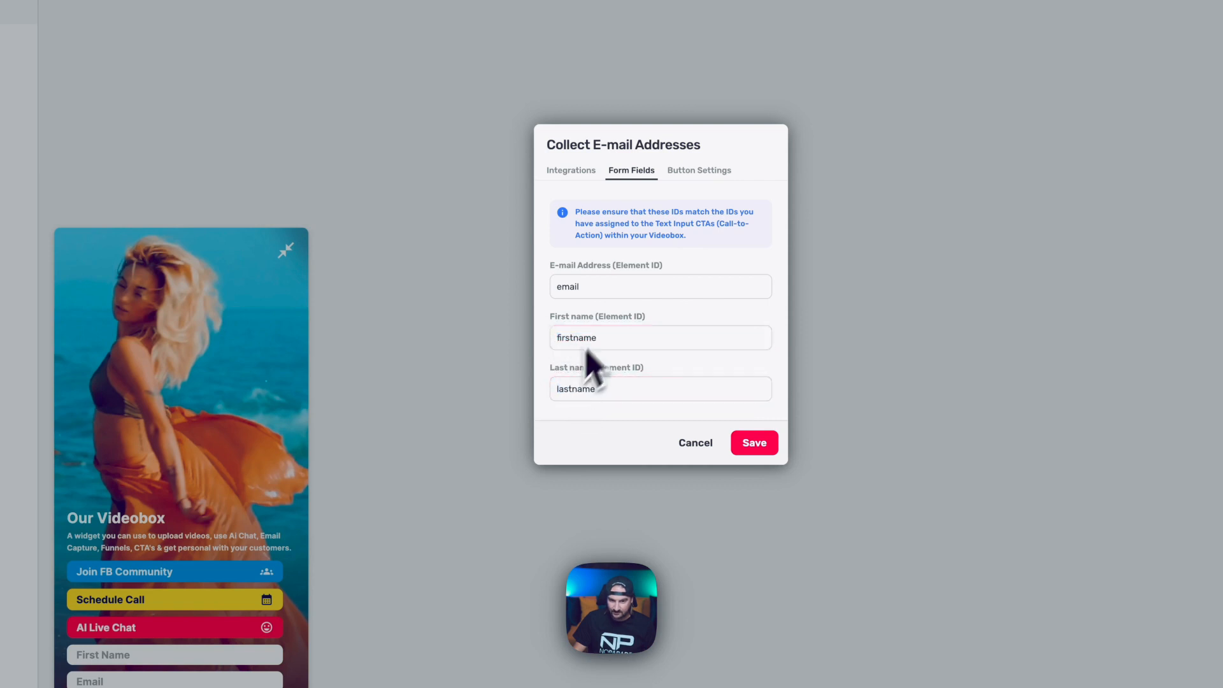
left_click(694, 188)
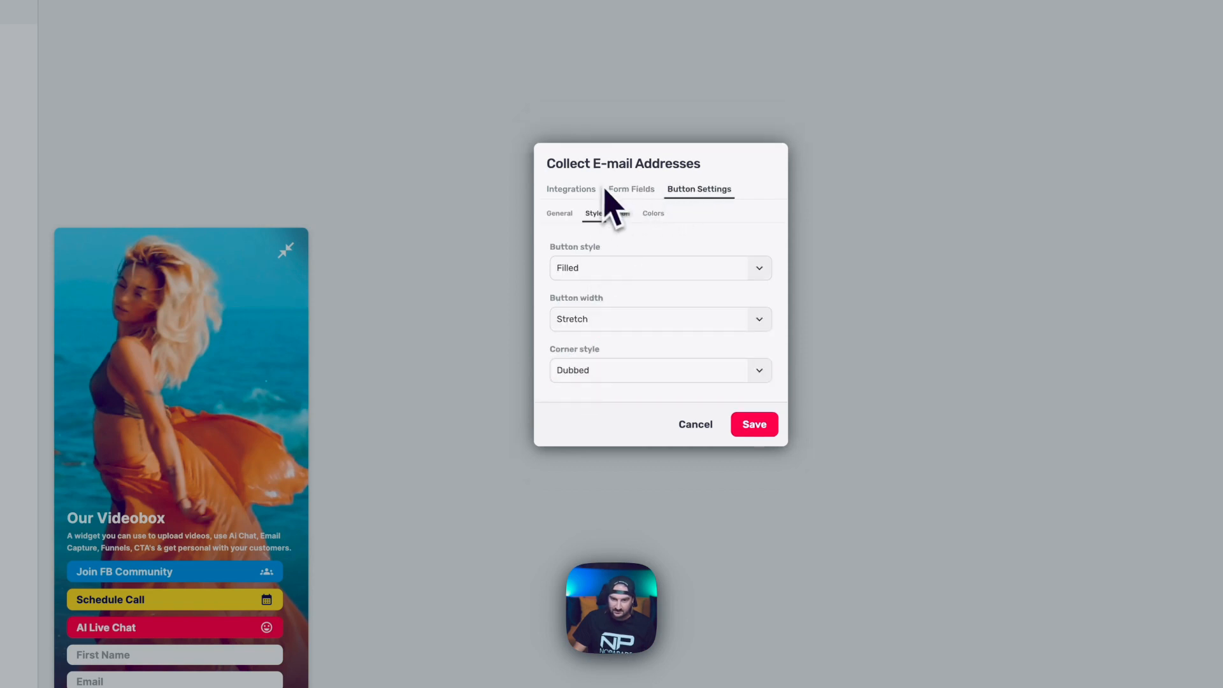
left_click(571, 189)
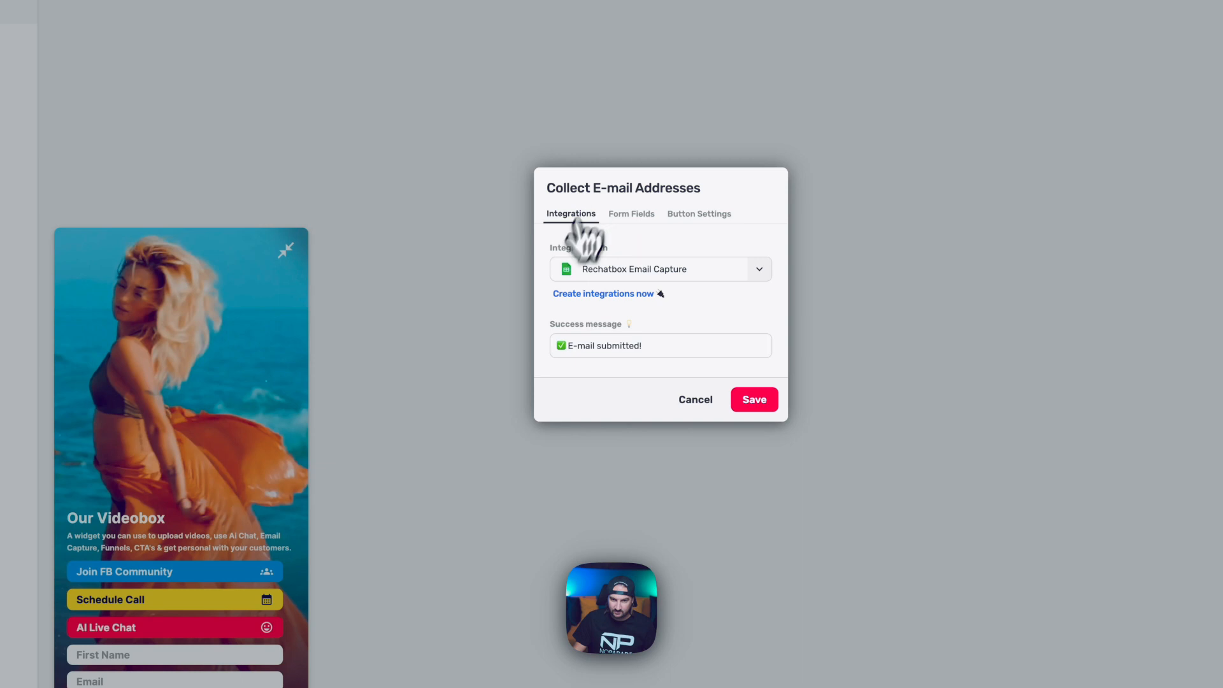
left_click(742, 403)
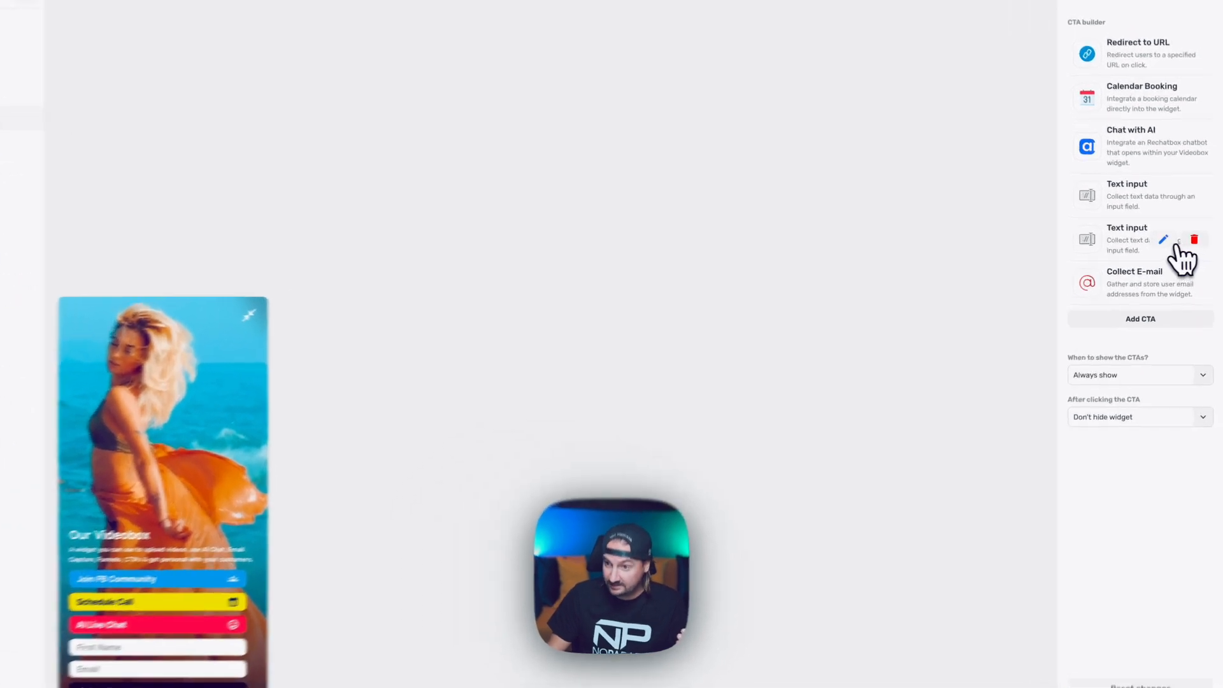
left_click(1163, 239)
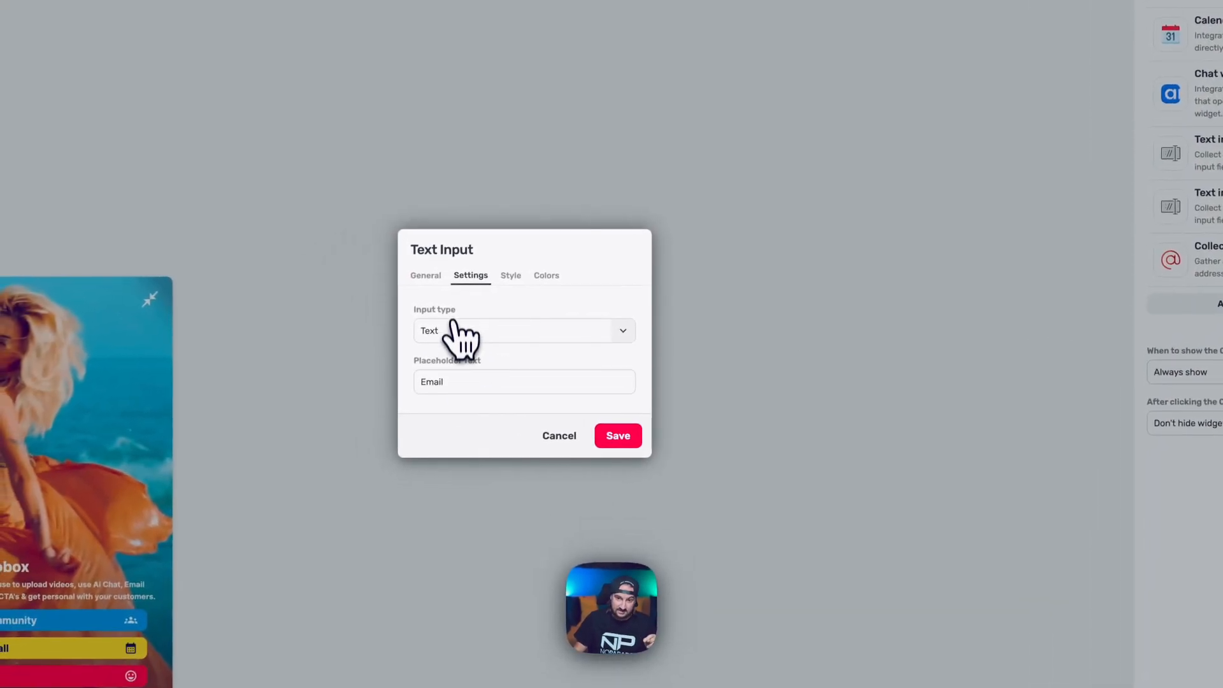
left_click(435, 274)
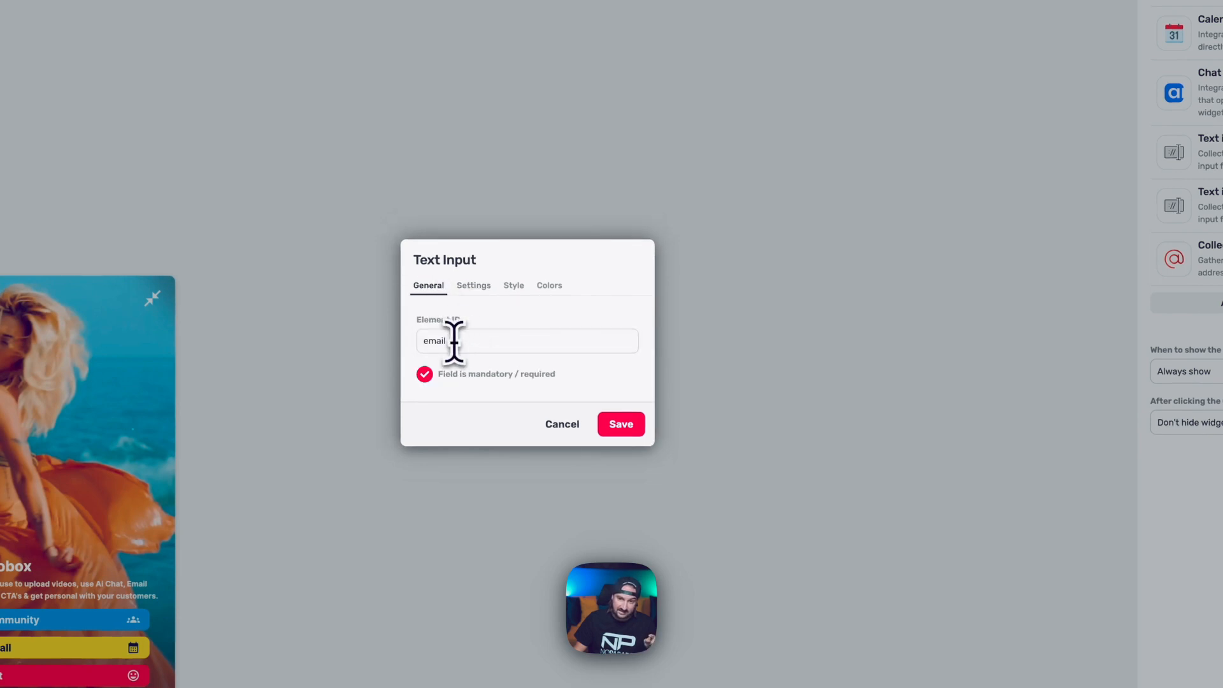
left_click(562, 423)
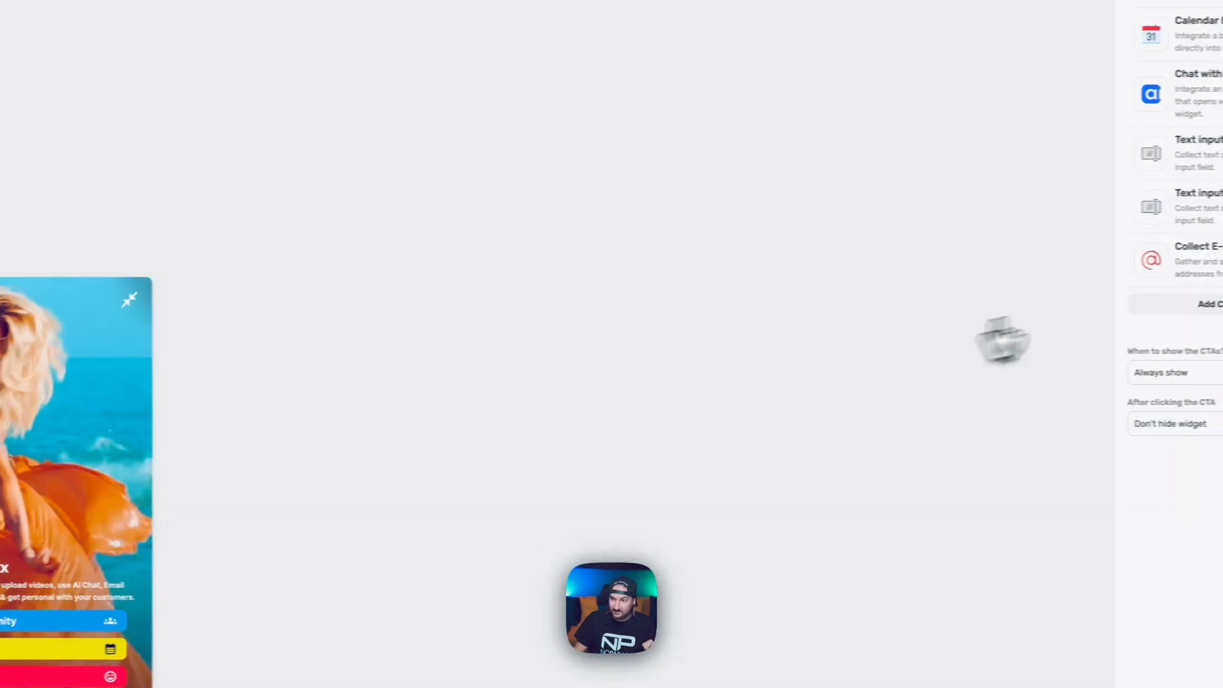
left_click(1169, 265)
left_click(413, 263)
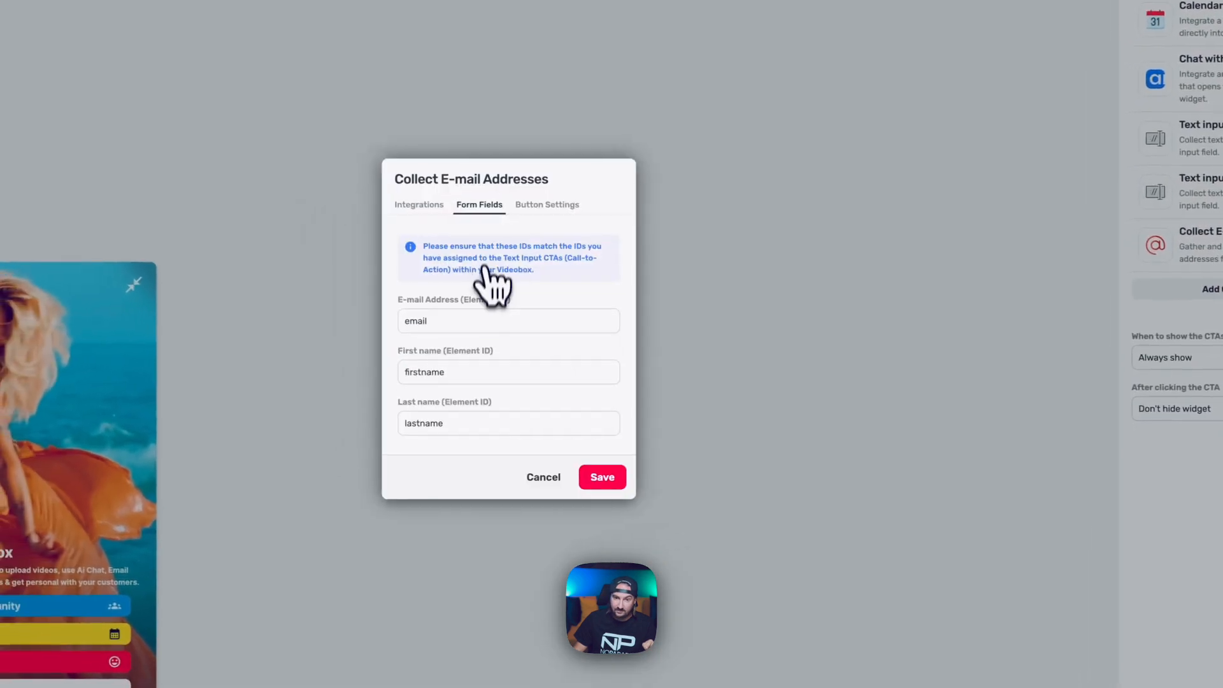
left_click(540, 474)
left_click(1178, 251)
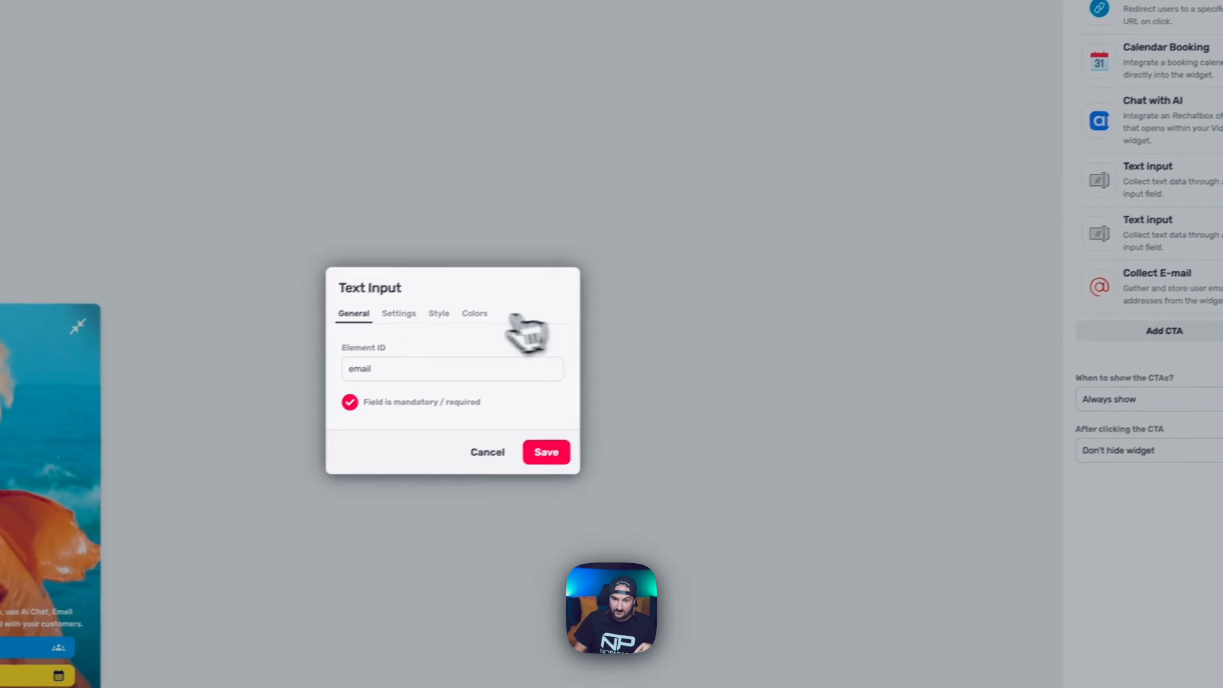
left_click(398, 314)
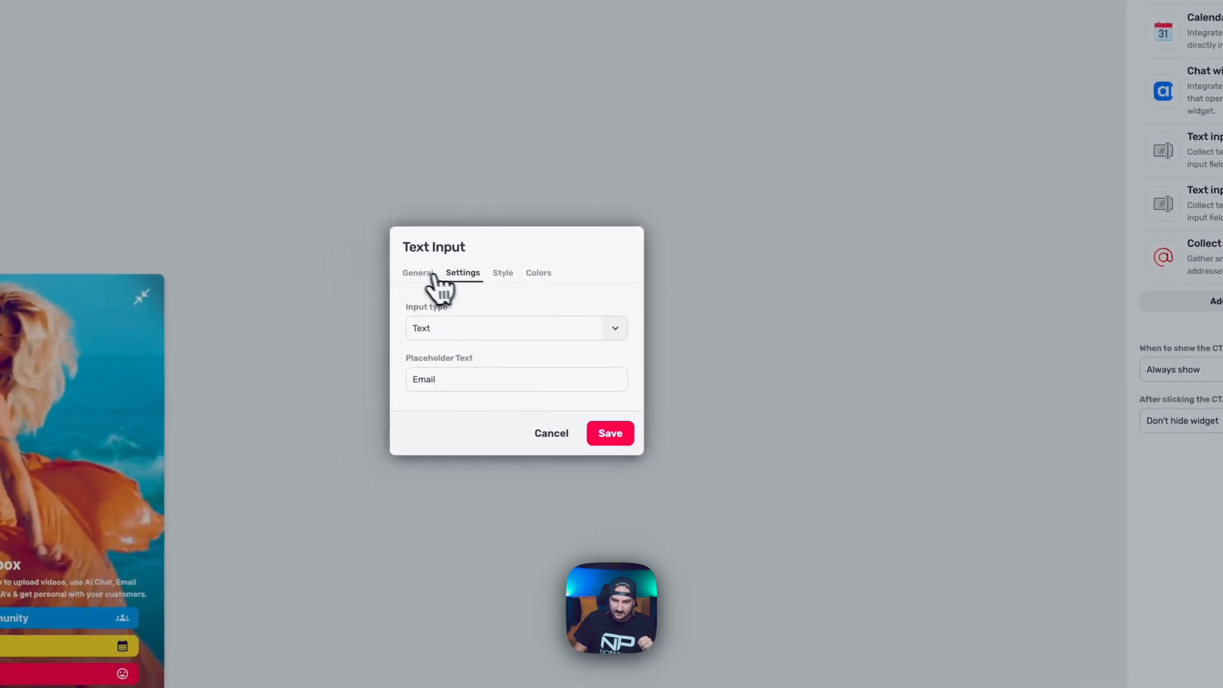
left_click(432, 275)
left_click(533, 422)
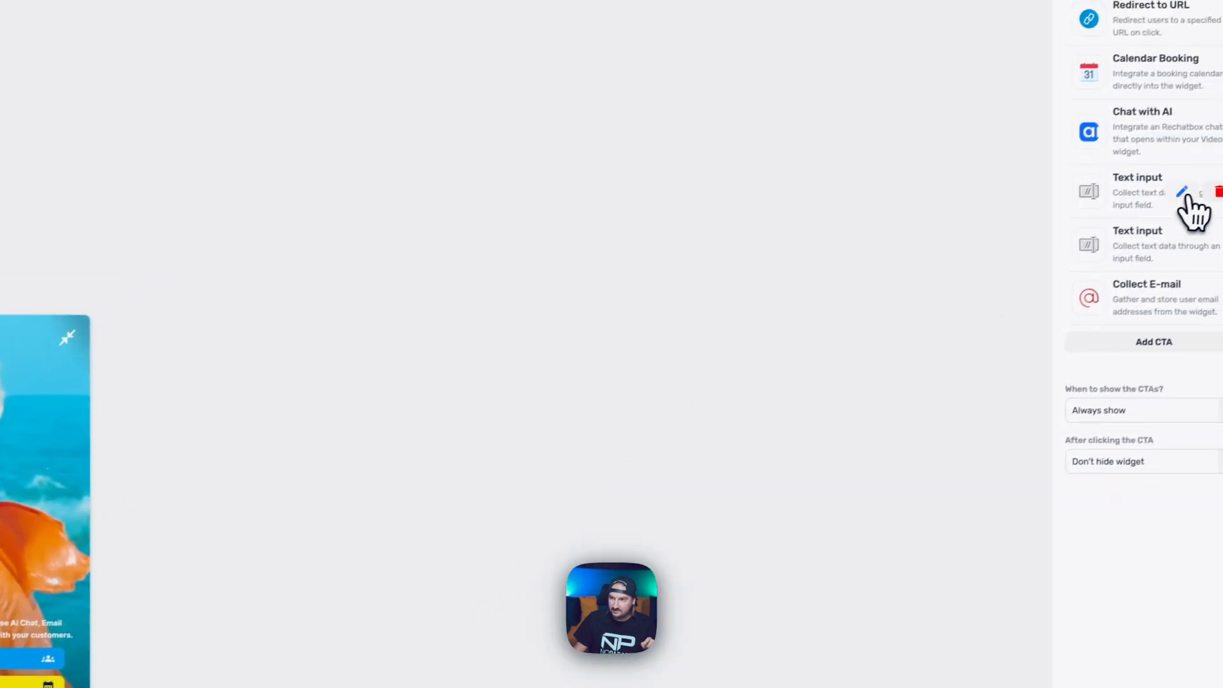
left_click(1183, 195)
Add a Conversion Text input CTA with element ID lastname and placeholder Last Name, and save it.
left_click(492, 447)
left_click(1159, 326)
left_click(417, 422)
left_click(417, 361)
type("lastname")
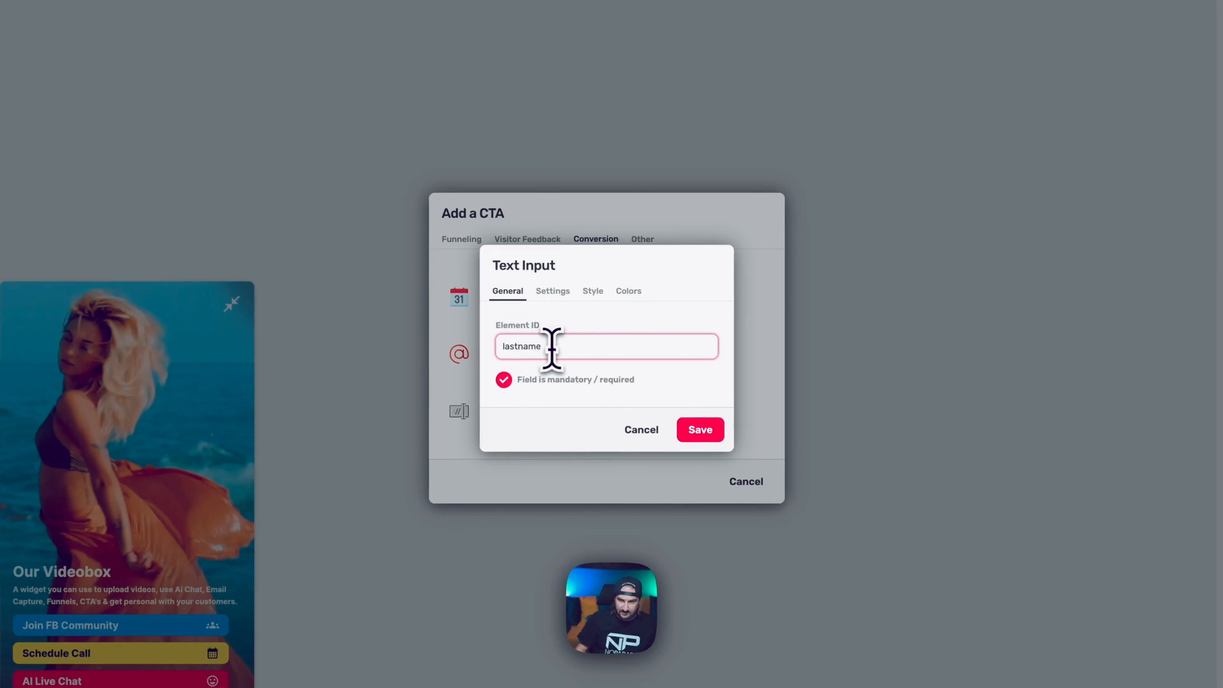
left_click(555, 294)
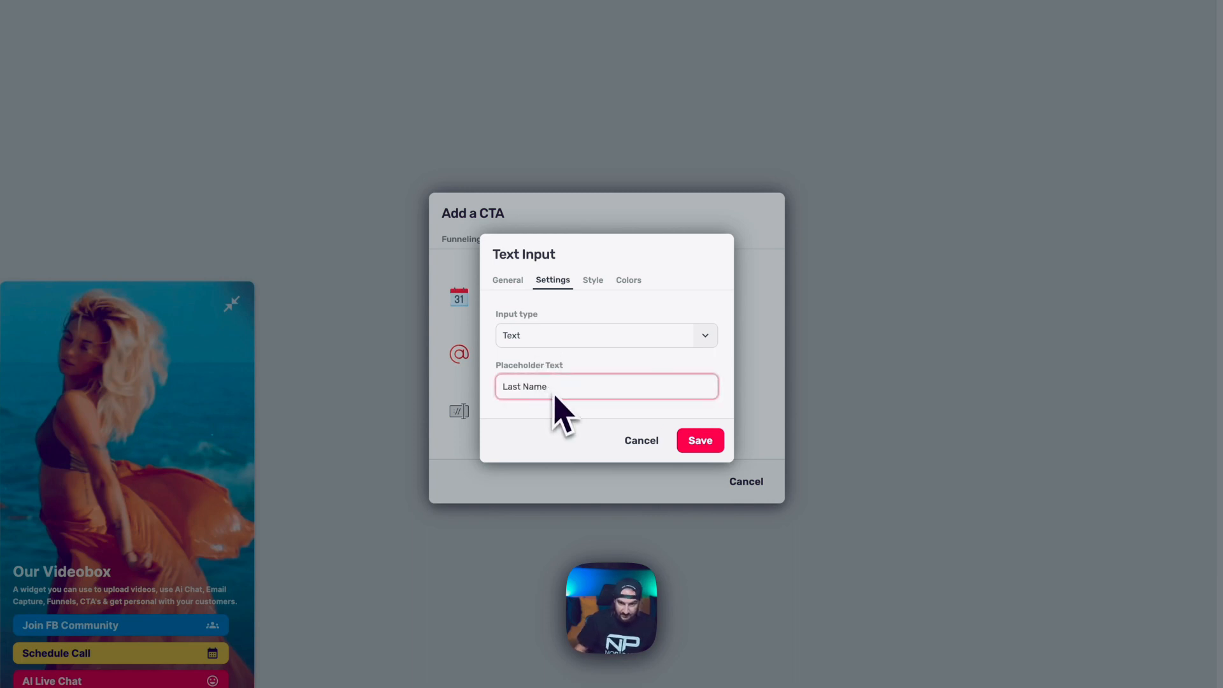
left_click(592, 283)
left_click(633, 260)
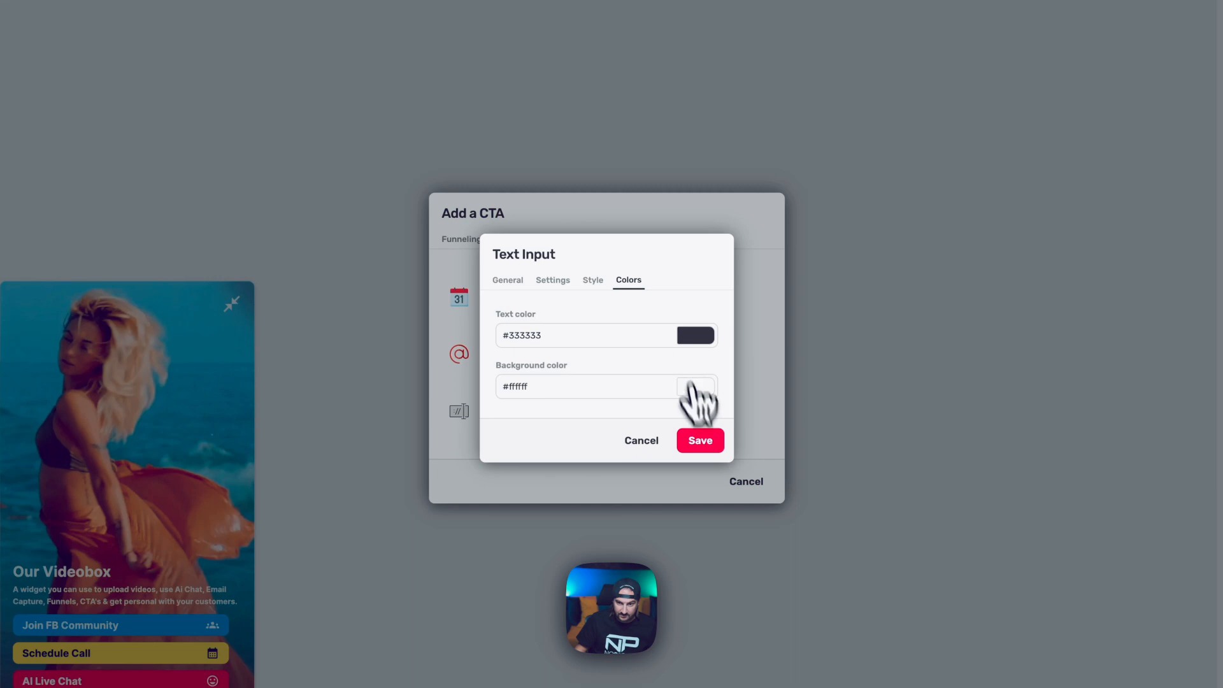
left_click(699, 441)
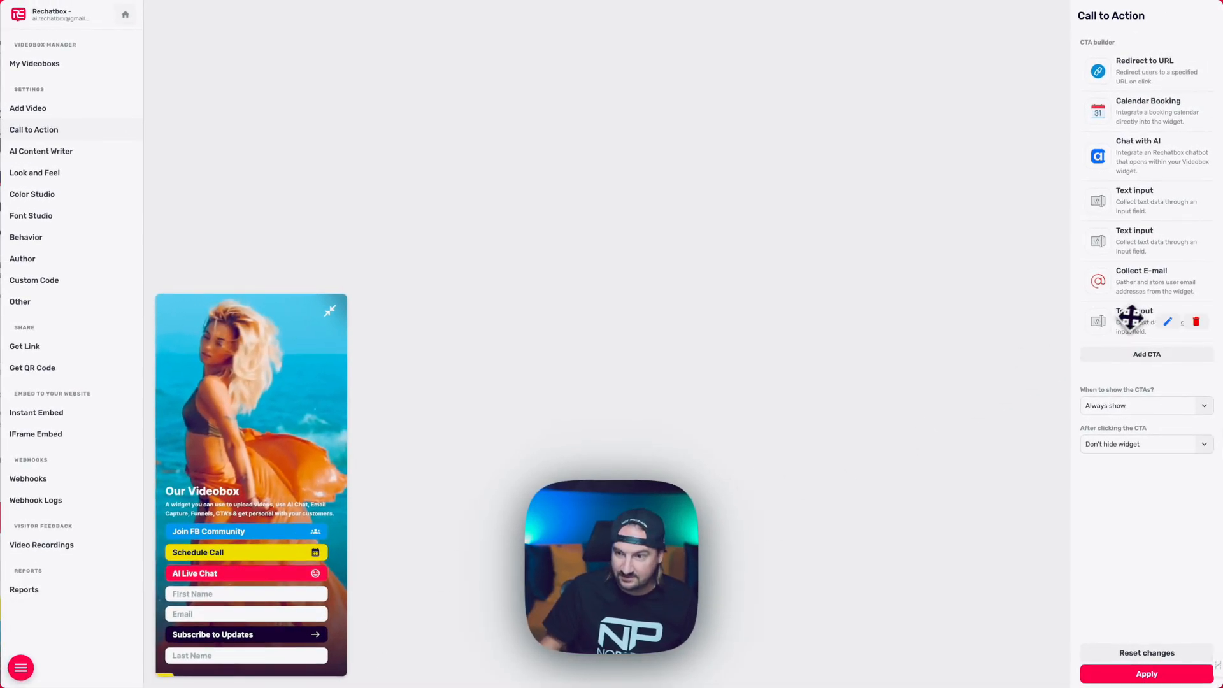
Drag the Last Name input between First Name and Email, then apply the CTA changes.
left_click_drag(1140, 331, 1139, 296)
left_click_drag(1136, 251, 1135, 250)
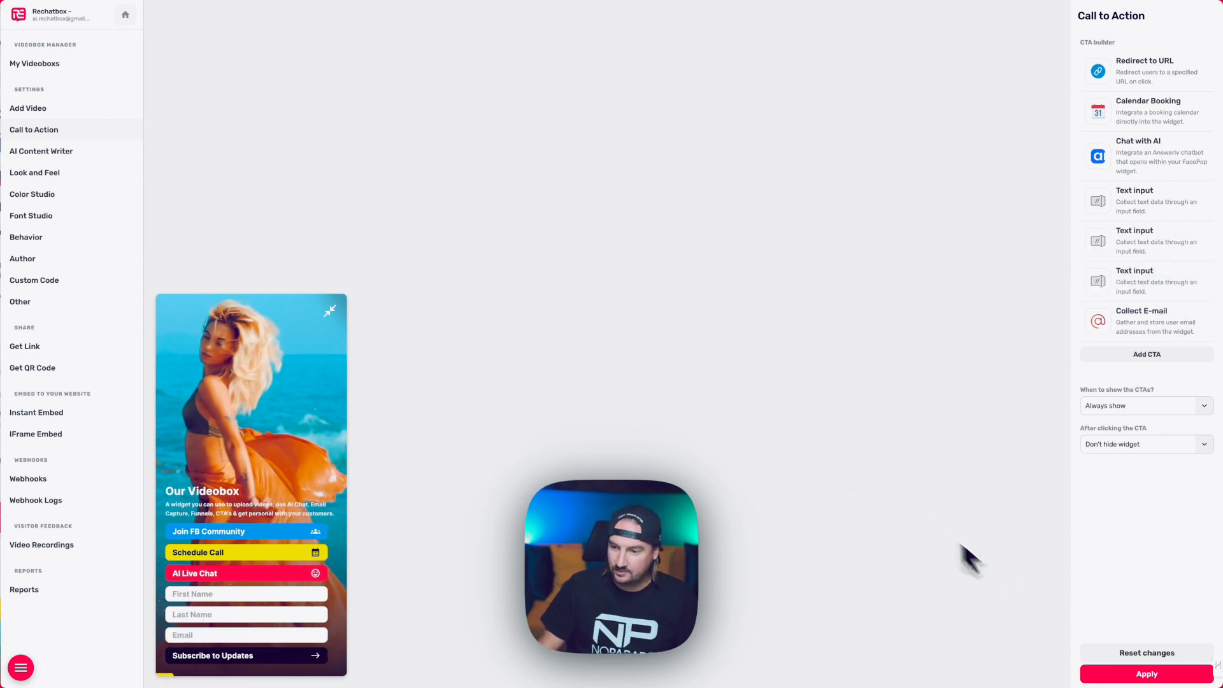
left_click(1144, 675)
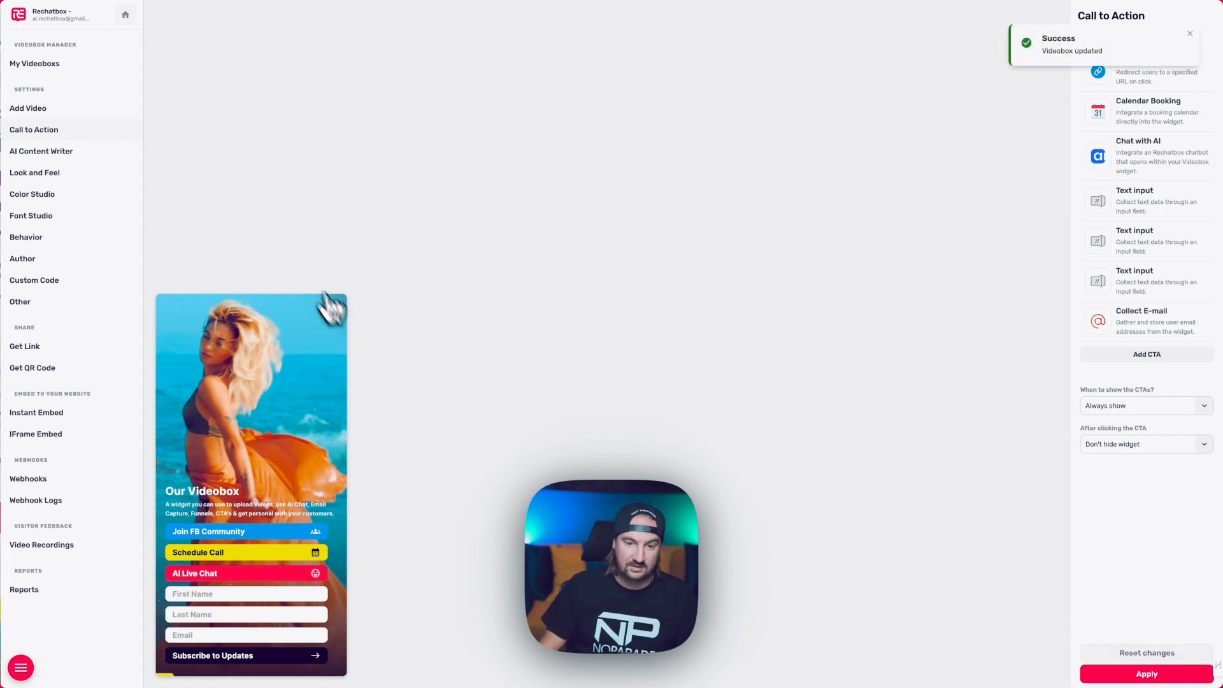
left_click(232, 594)
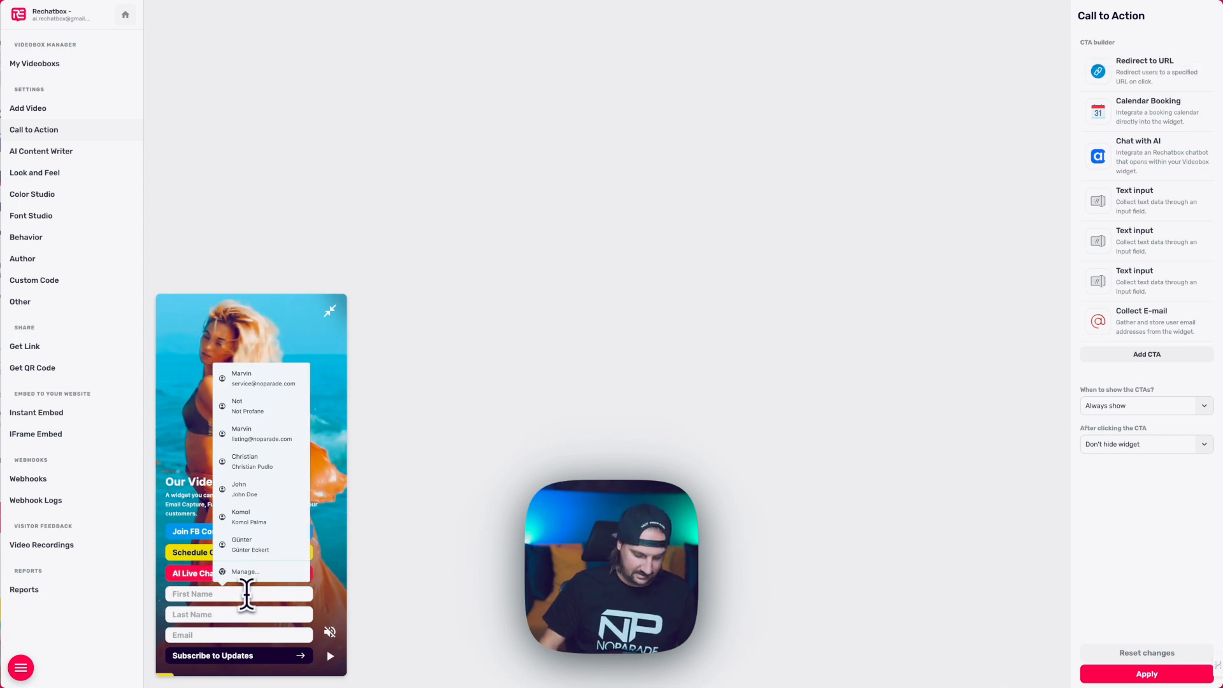
Enter a test first name and email address in the widget preview and Subscribe to Updates.
type("Marvin")
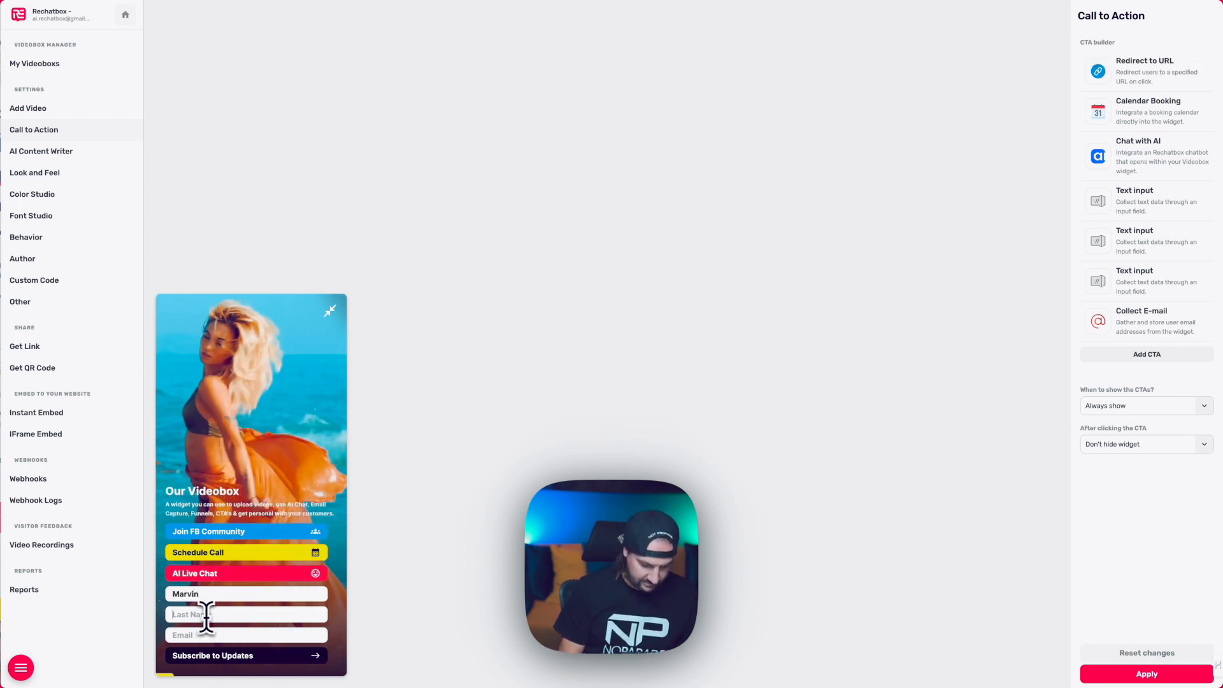
left_click(186, 634)
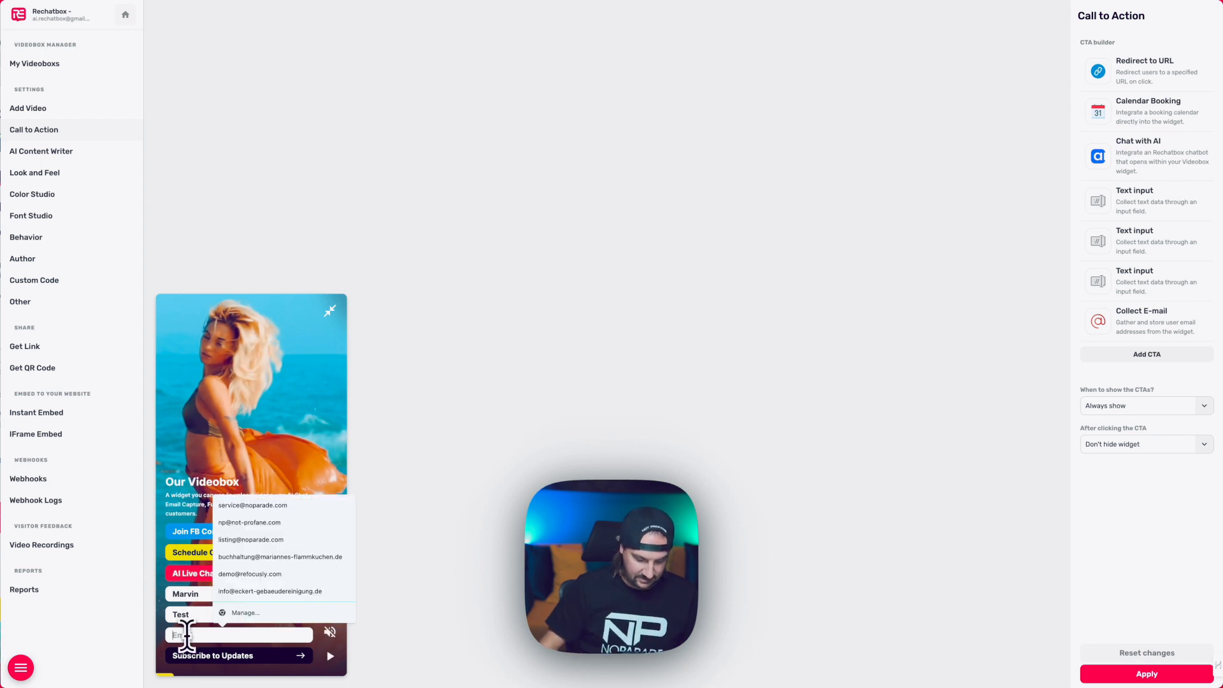
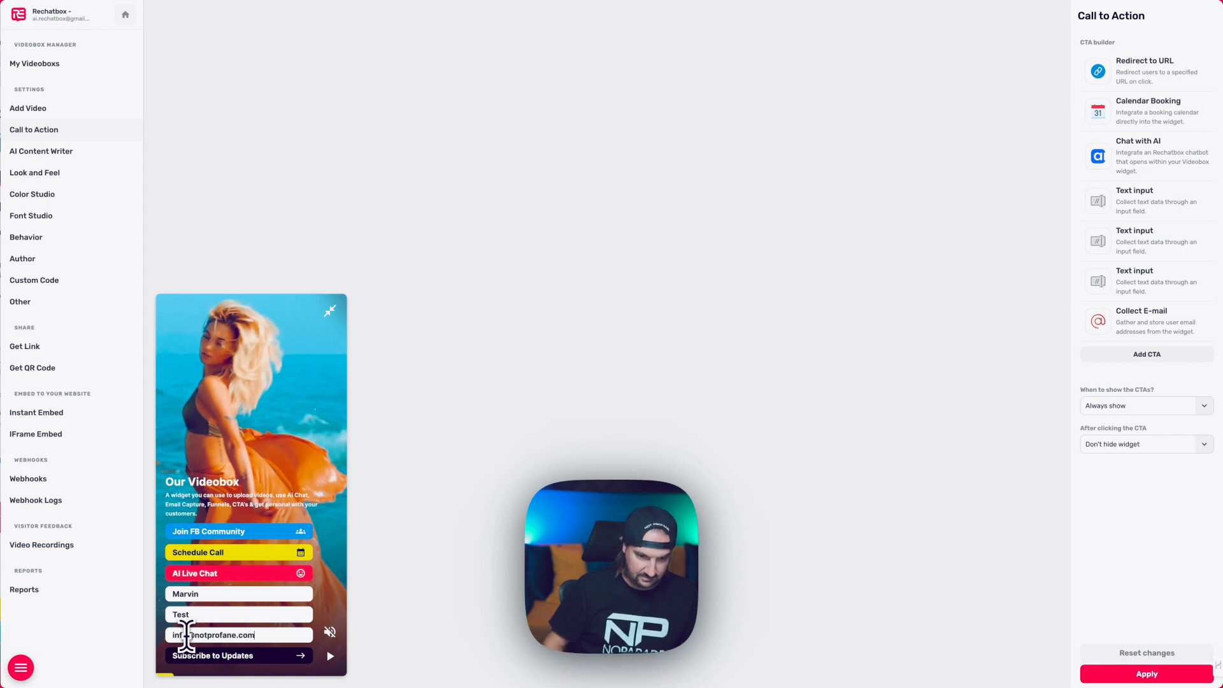
left_click(290, 656)
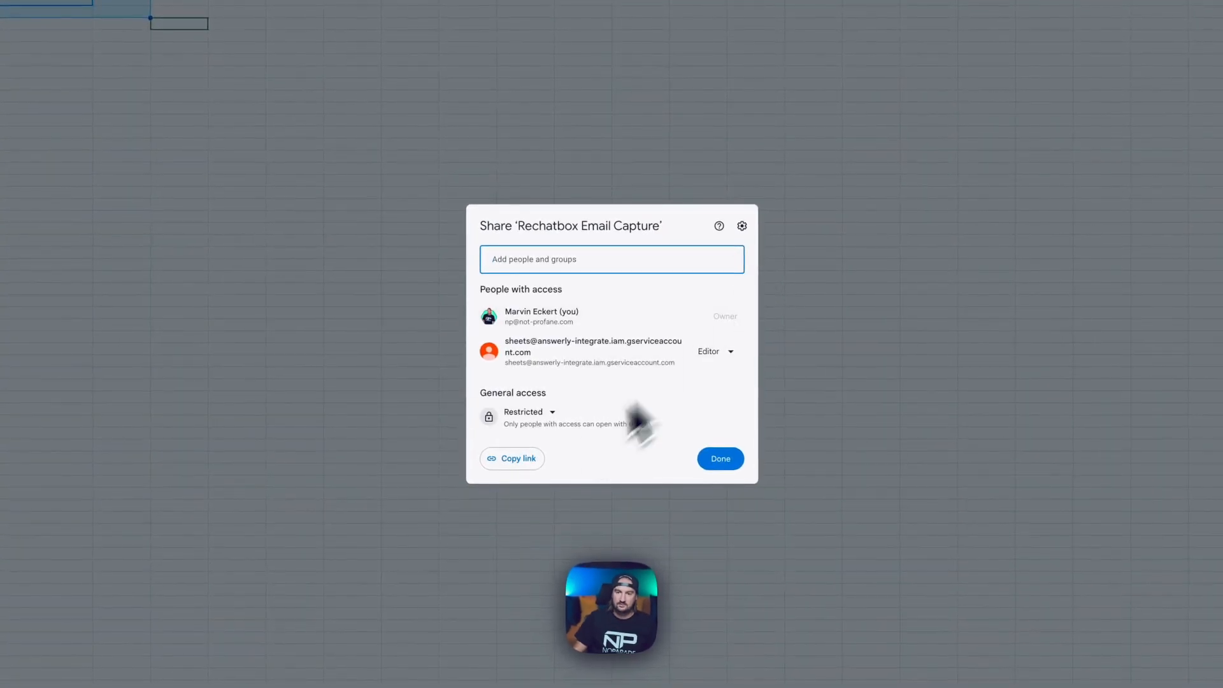
Close the Share dialog on the Rechatbox Email Capture spreadsheet.
left_click(689, 469)
left_click(293, 192)
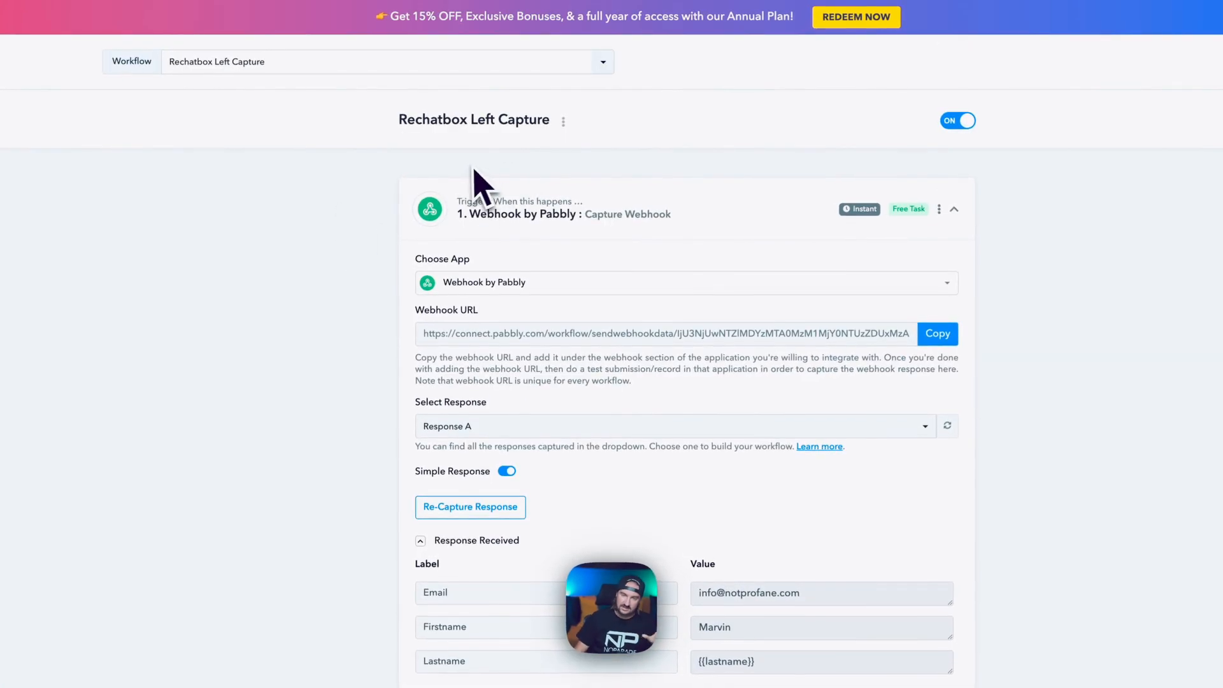
Select the full Webhook URL in the Rechatbox Left Capture workflow and copy it.
triple_click(787, 344)
left_click(644, 339)
triple_click(510, 331)
left_click(842, 341)
triple_click(843, 338)
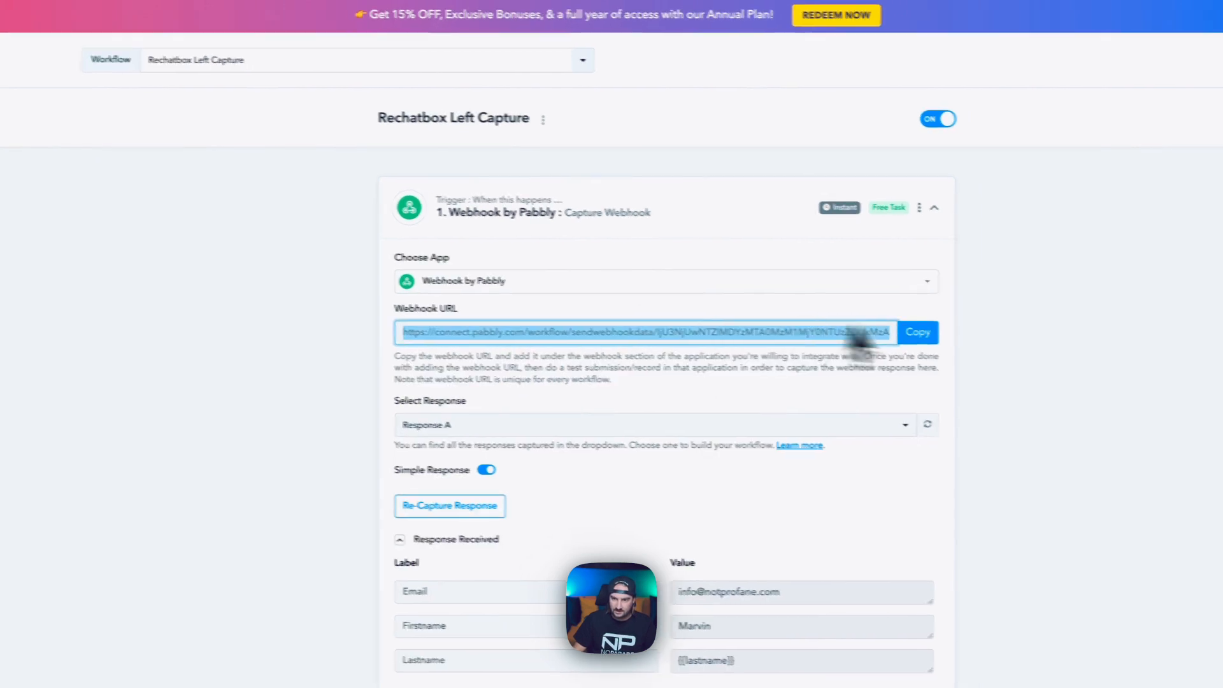
left_click(949, 334)
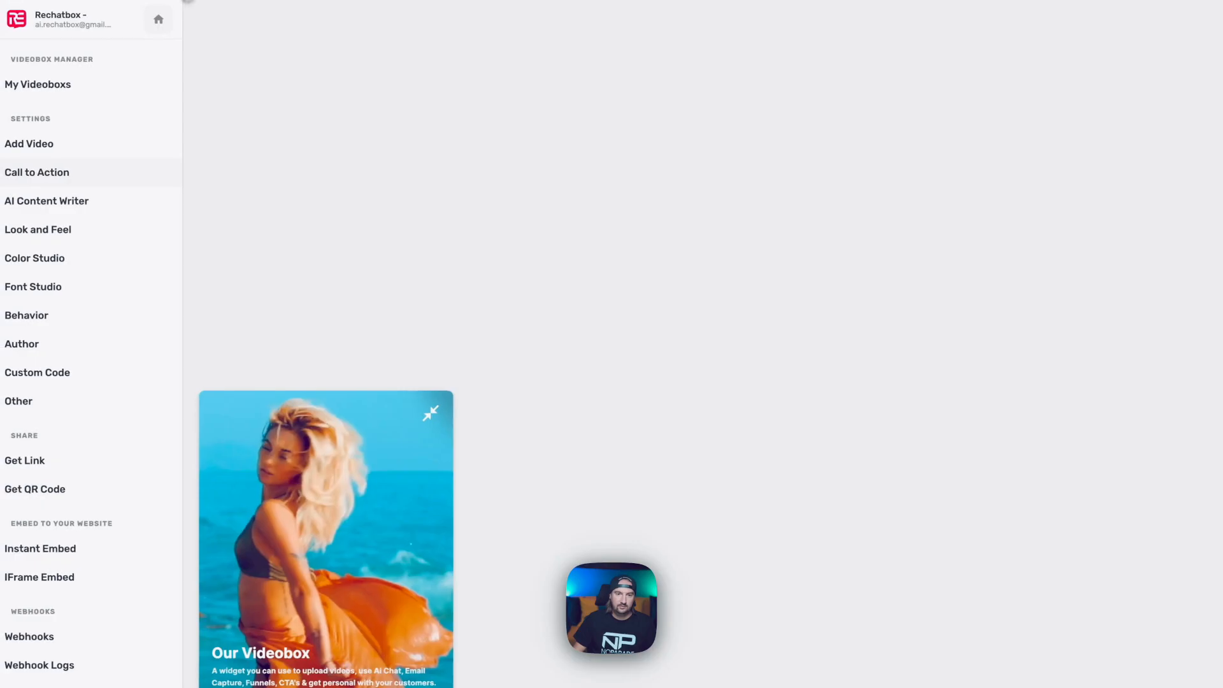
Create a new Collected E-mail webhook in the Videobox Webhooks and name it 'Emai'.
left_click(89, 570)
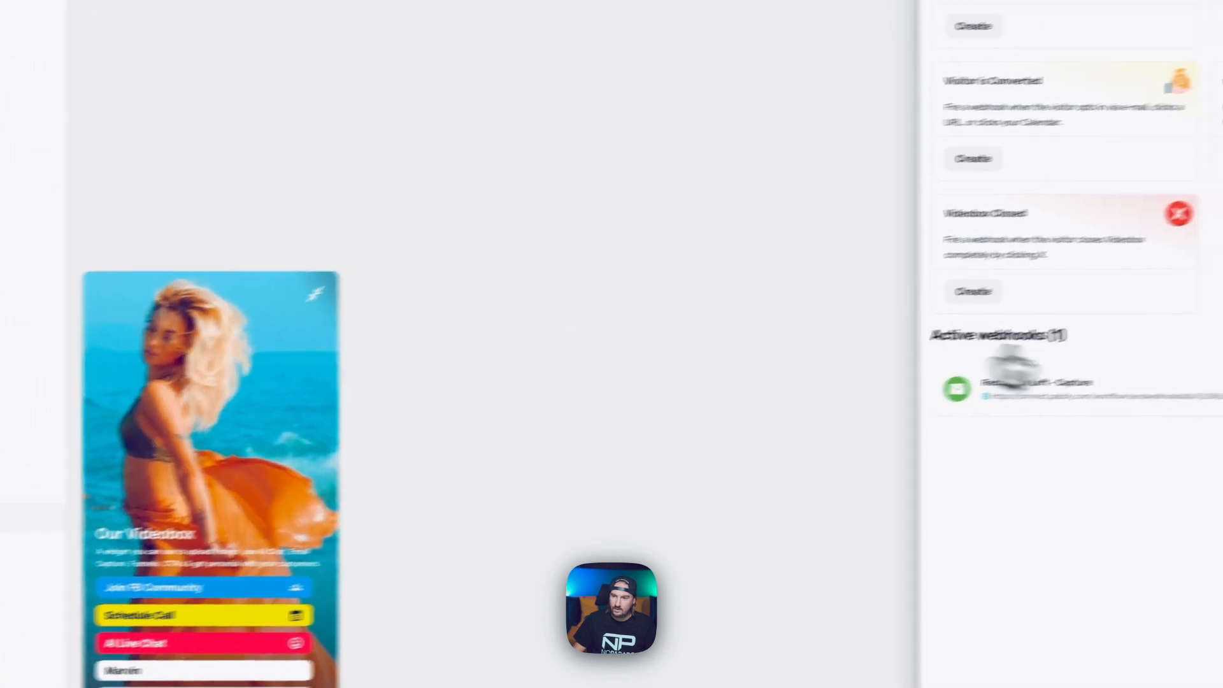
left_click(1054, 198)
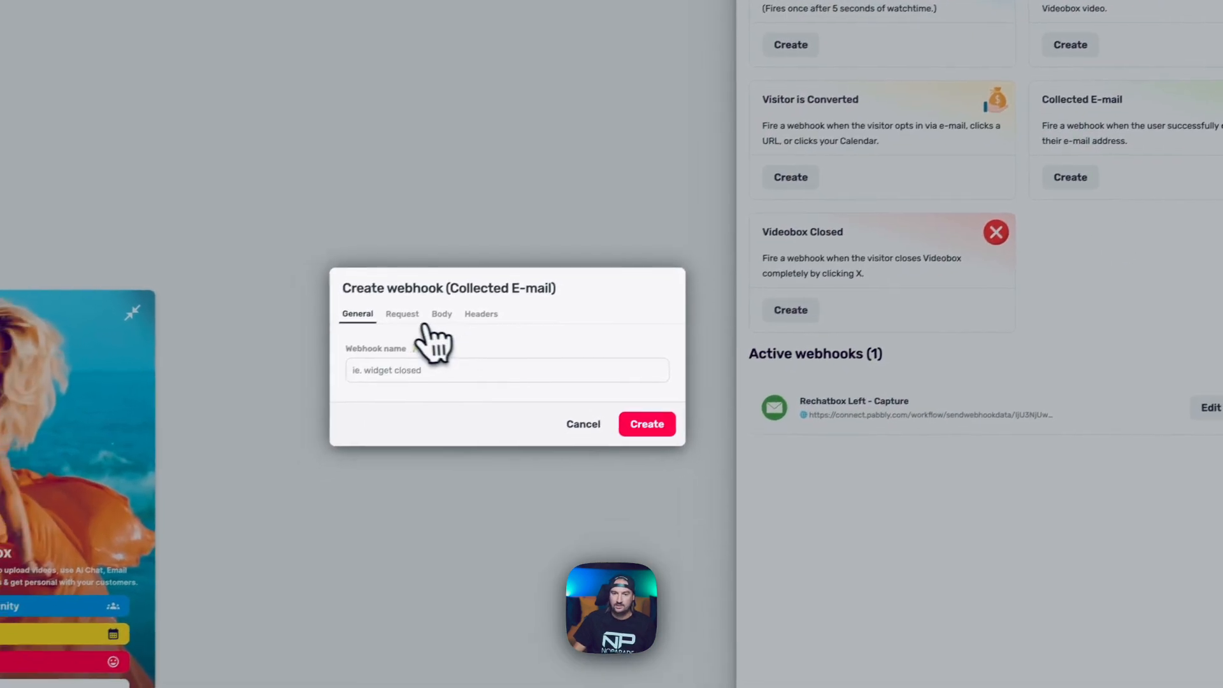
left_click(354, 393)
type("Email")
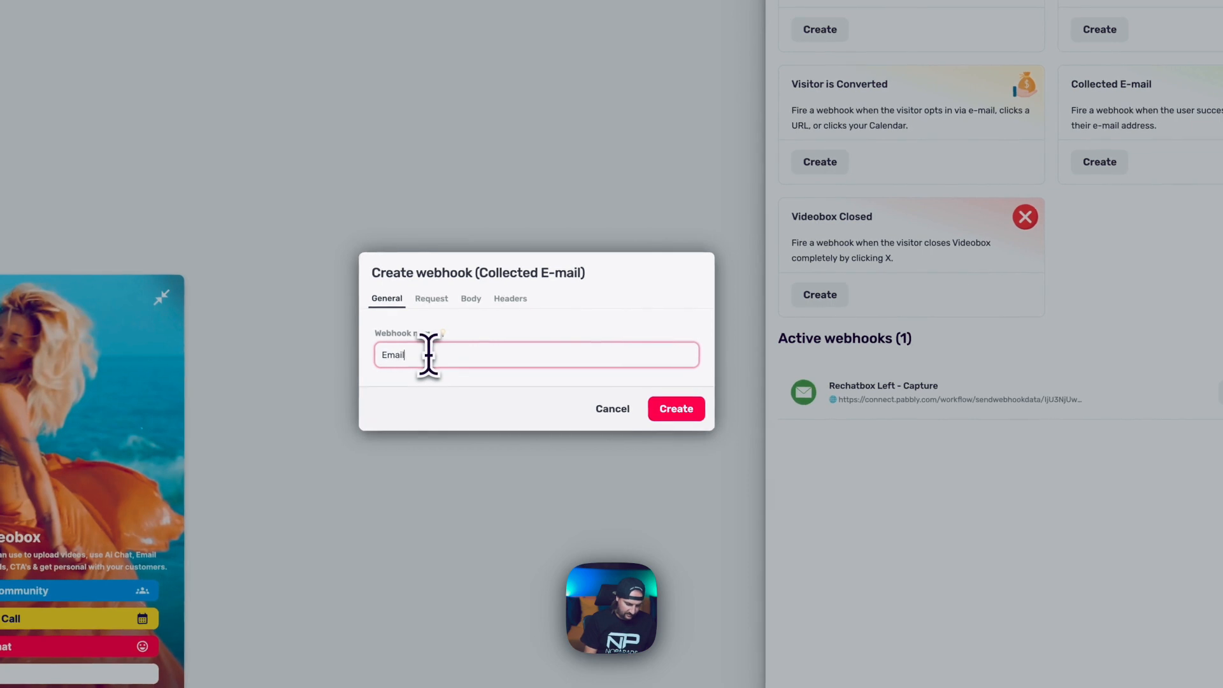
Keep POST as the webhook's request method and look over its Body and Headers tabs.
left_click(424, 309)
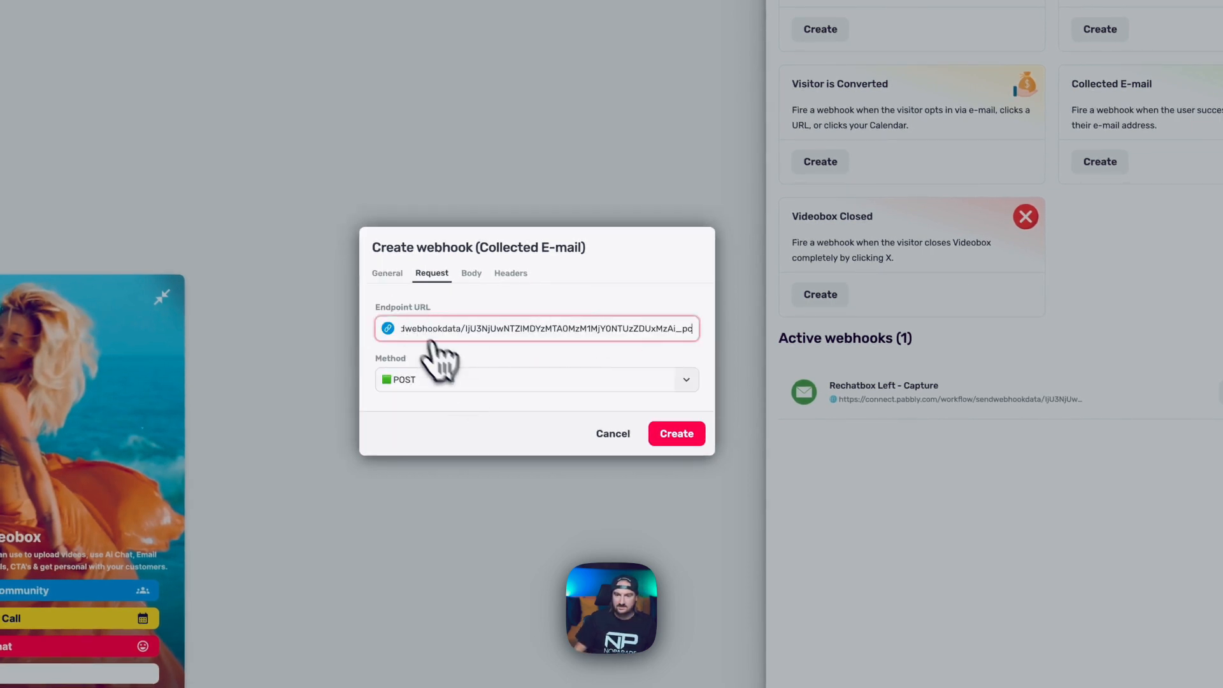
left_click(424, 380)
left_click(460, 376)
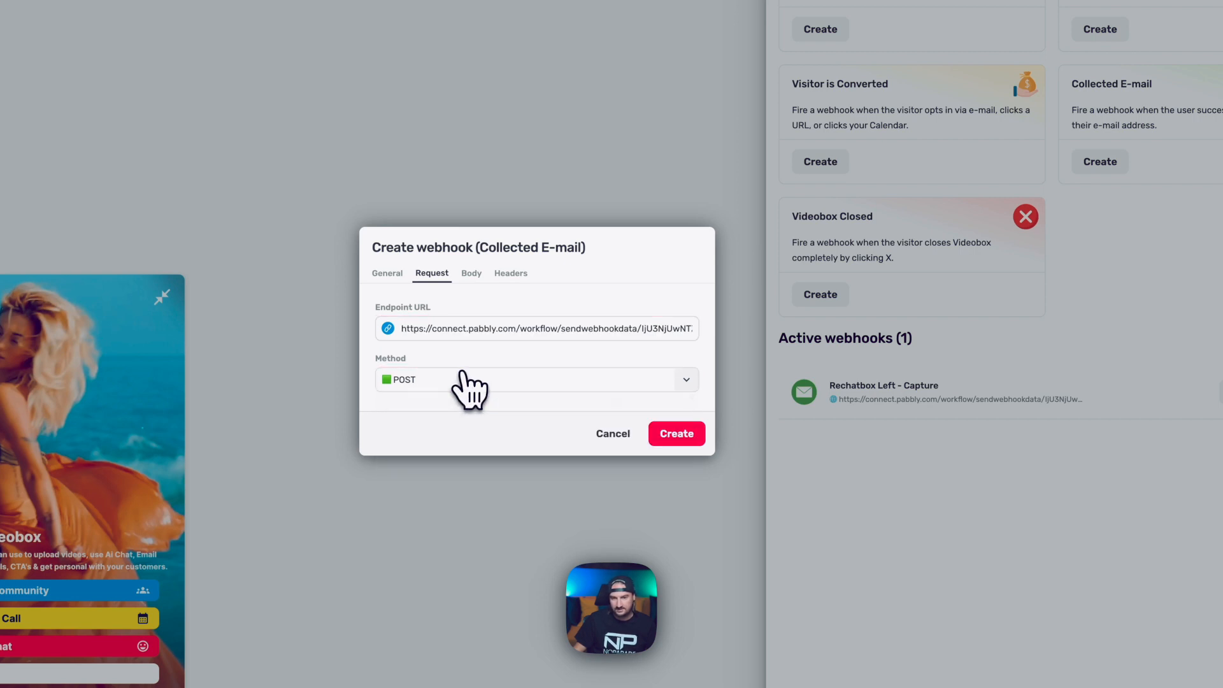
left_click(477, 275)
left_click(513, 259)
Cancel the new webhook draft and open Rechatbox Left - Capture for editing.
left_click(472, 263)
left_click(612, 447)
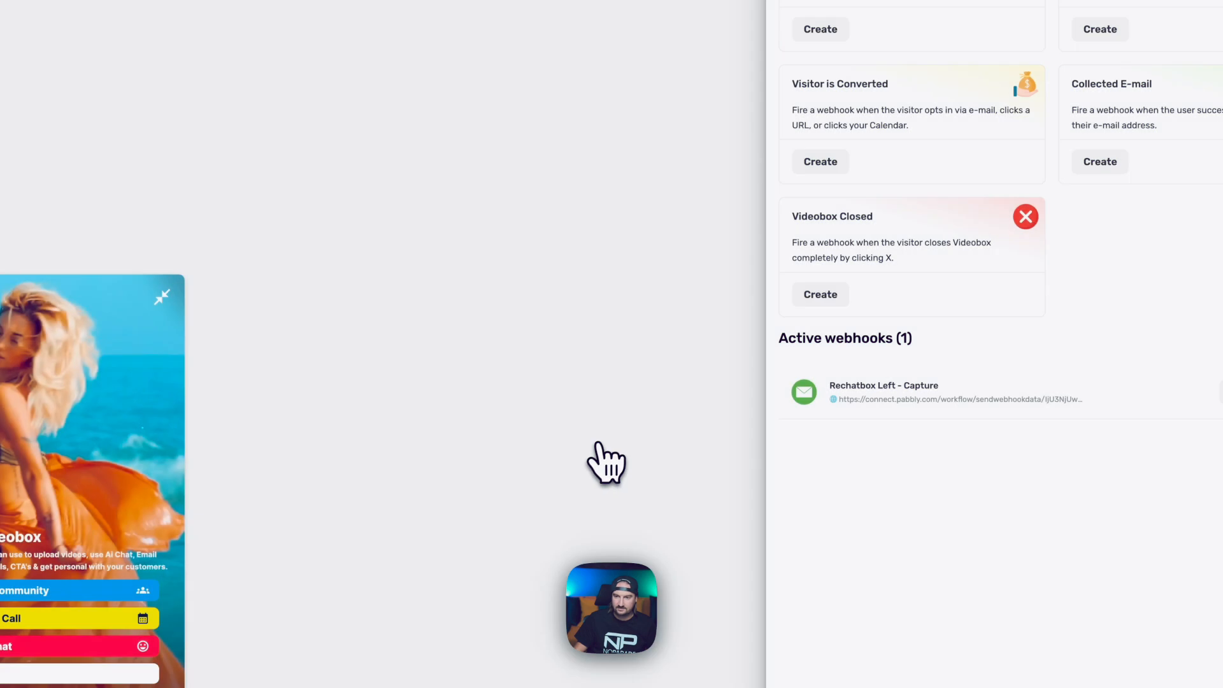
left_click(1141, 382)
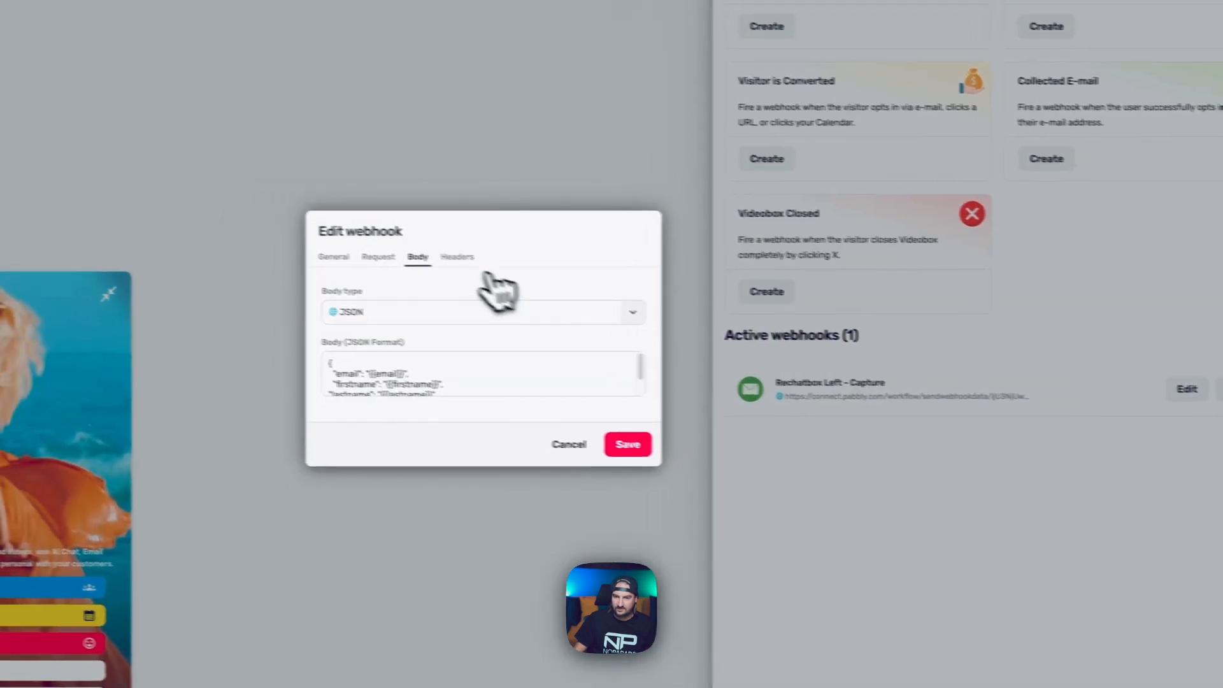
Review the webhook's email, firstname and lastname JSON body, headers and name, then cancel unchanged.
left_click(580, 370)
scroll(732, 388, "down", 2)
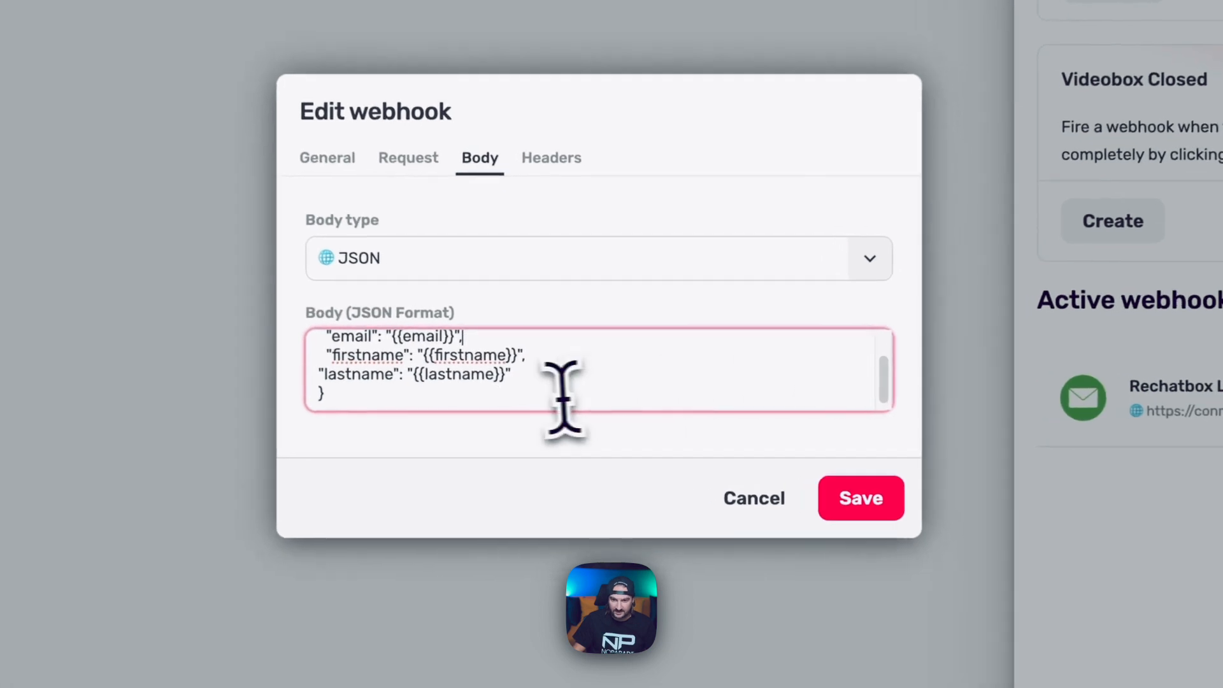
left_click_drag(564, 398, 401, 322)
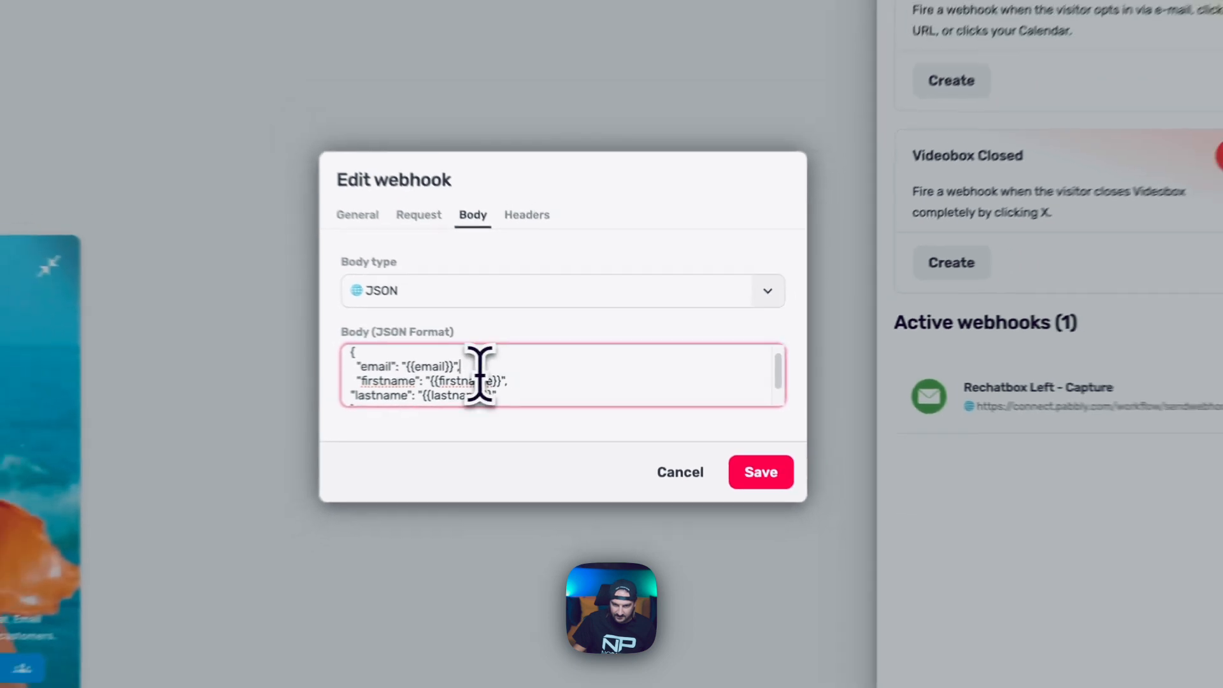
left_click(483, 290)
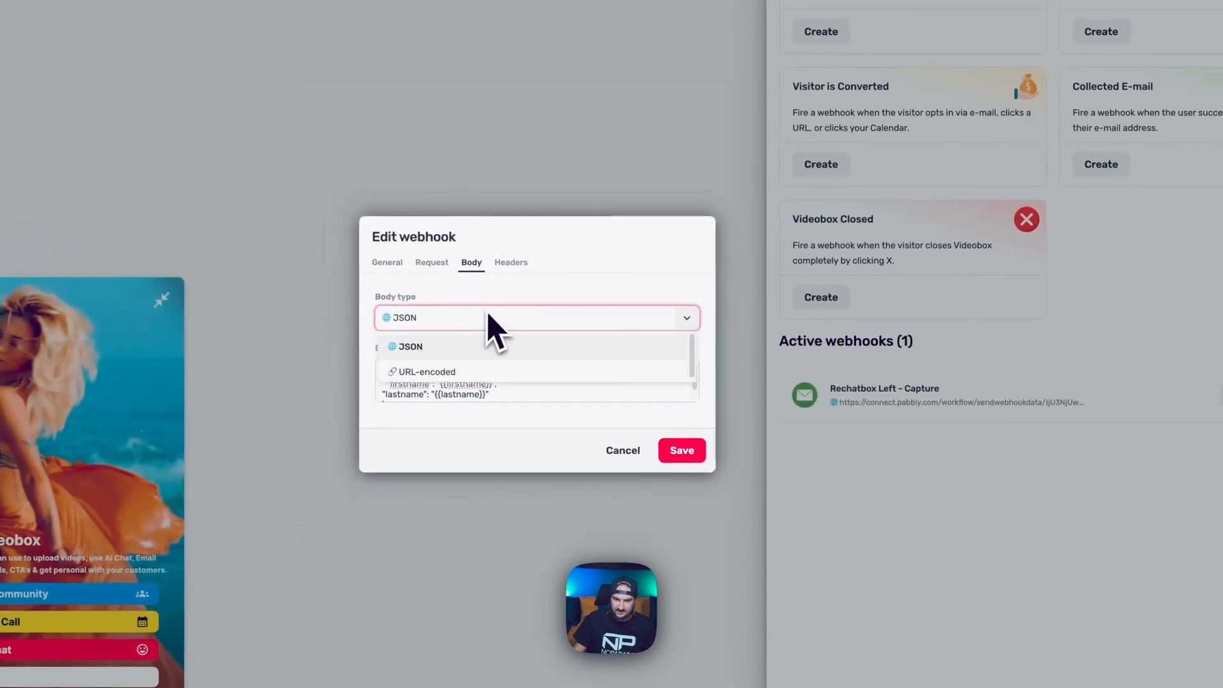
left_click(512, 267)
left_click(392, 265)
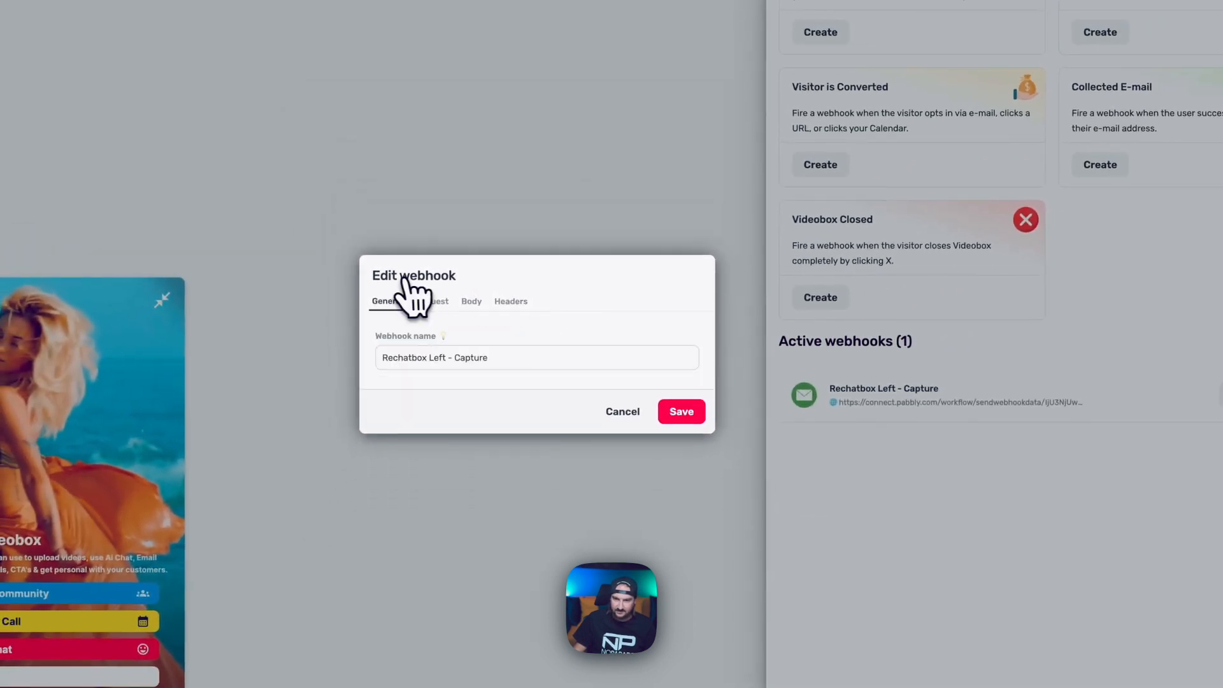
left_click(614, 411)
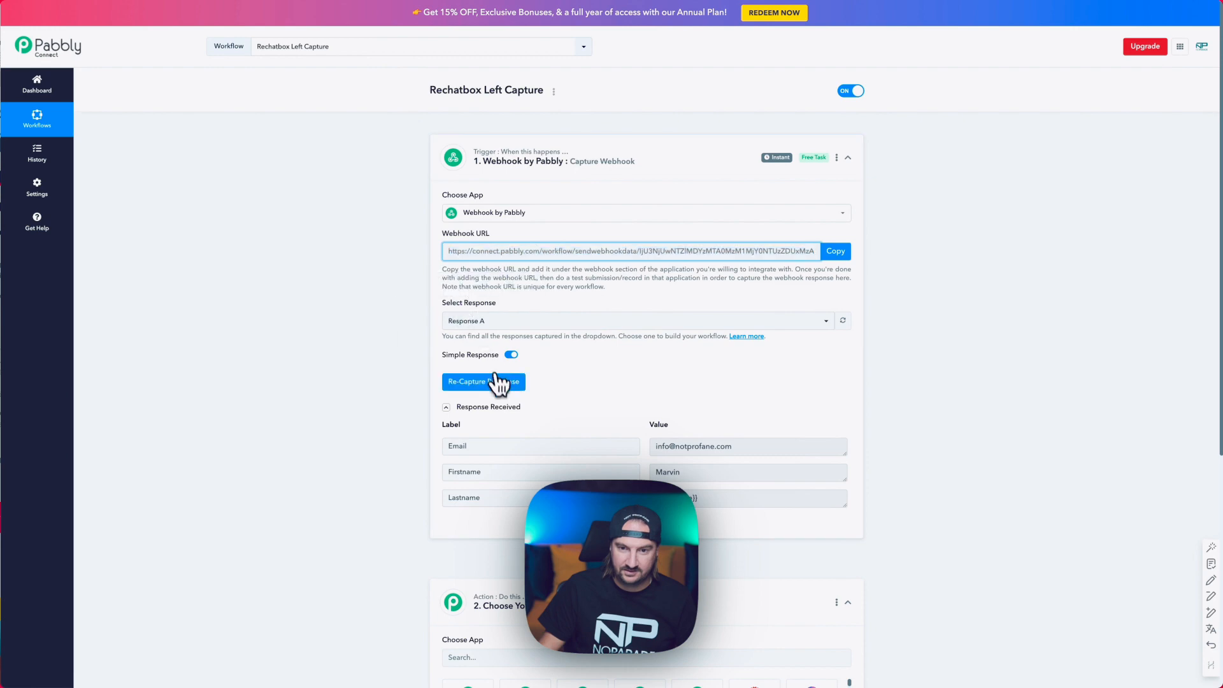
Re-capture the webhook response and confirm, so Pabbly waits for a fresh submission.
left_click(496, 380)
left_click(598, 397)
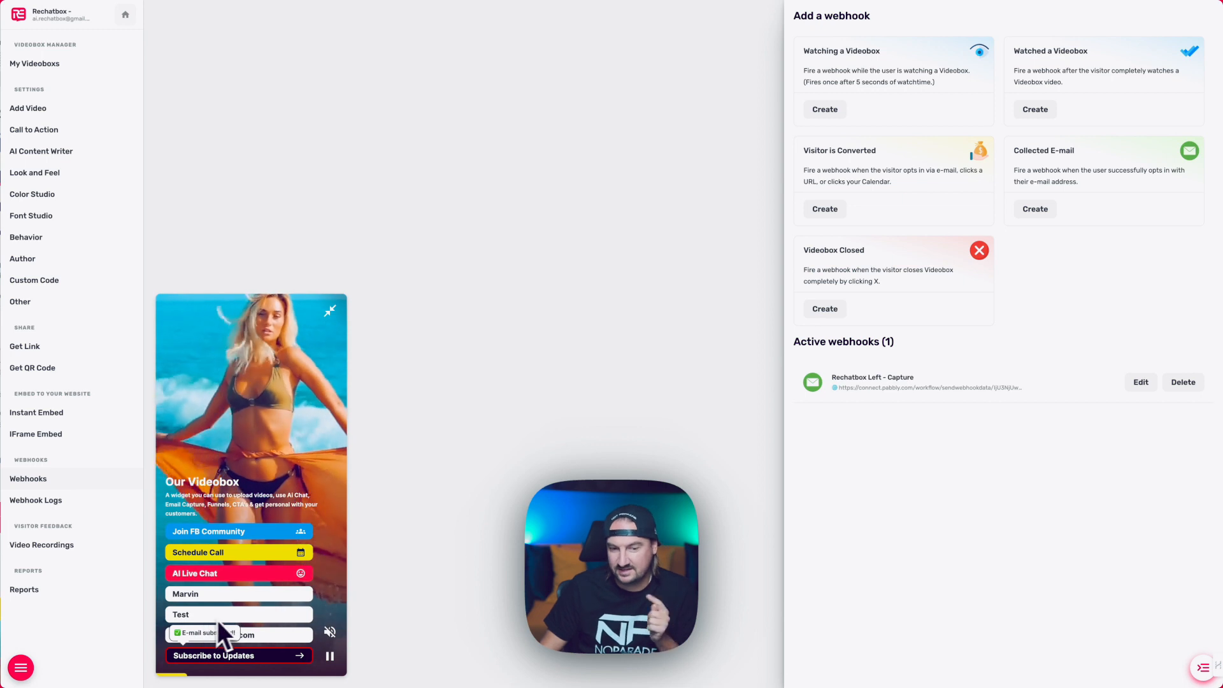
Reload the page and submit a second widget signup with name First Last and a test email.
left_click(248, 658)
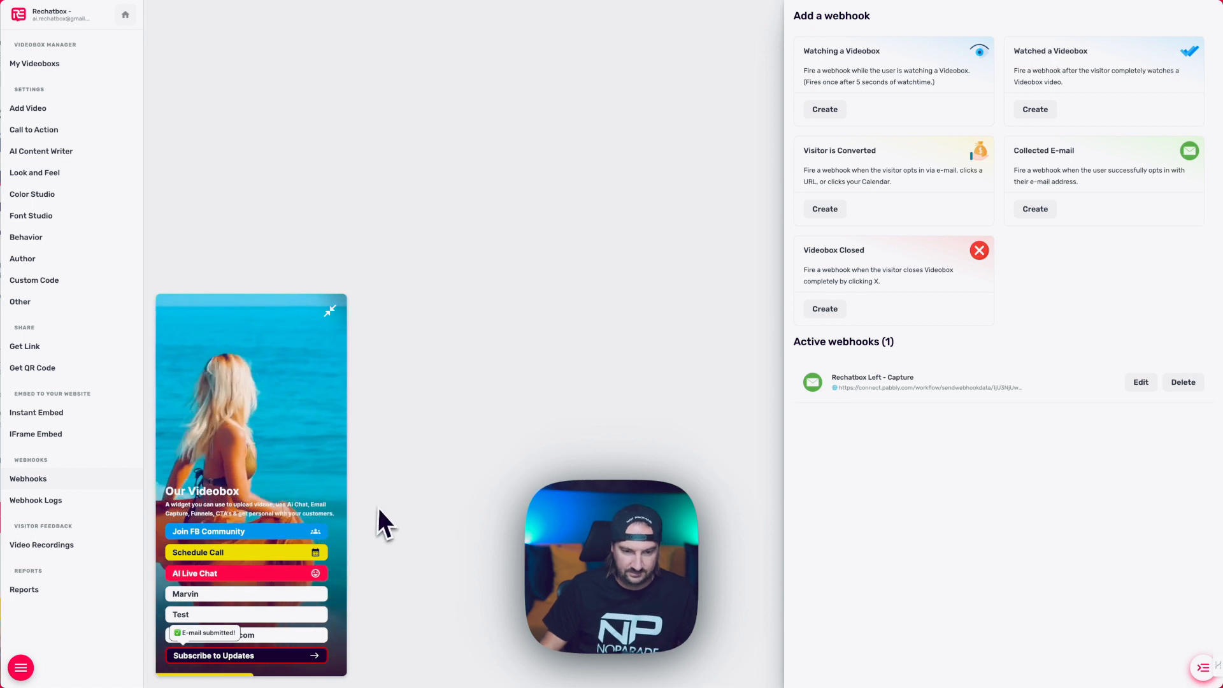
key("super+r")
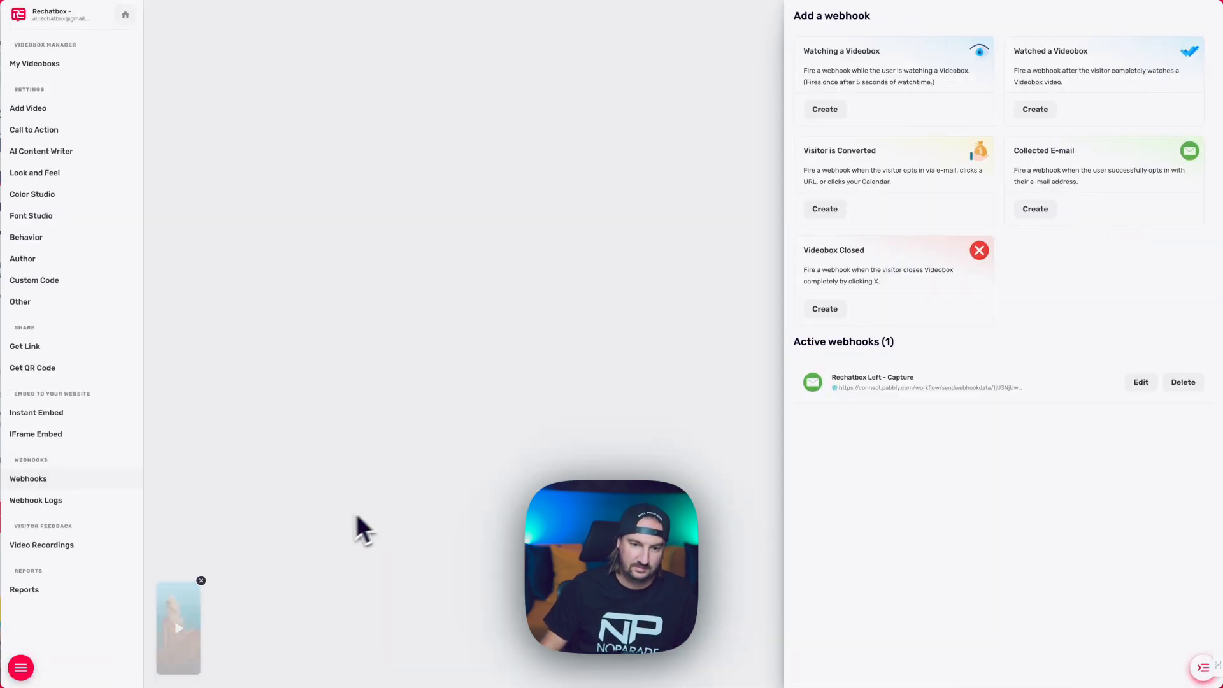
left_click(187, 612)
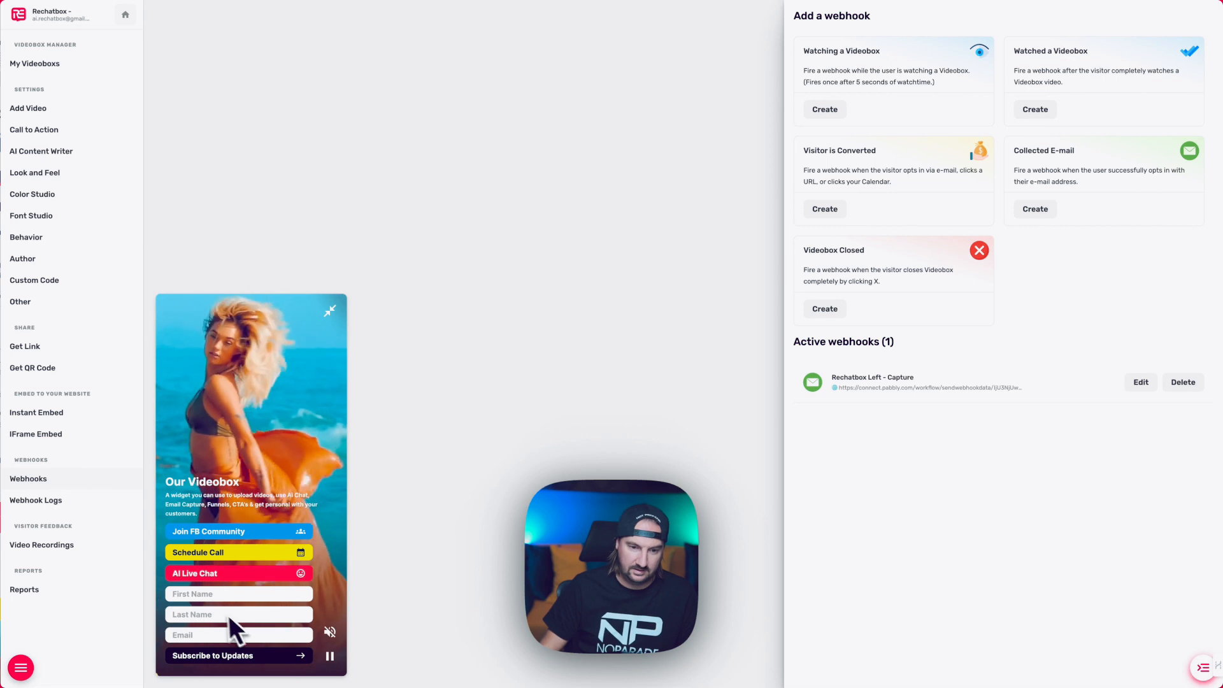
left_click(208, 593)
type("First")
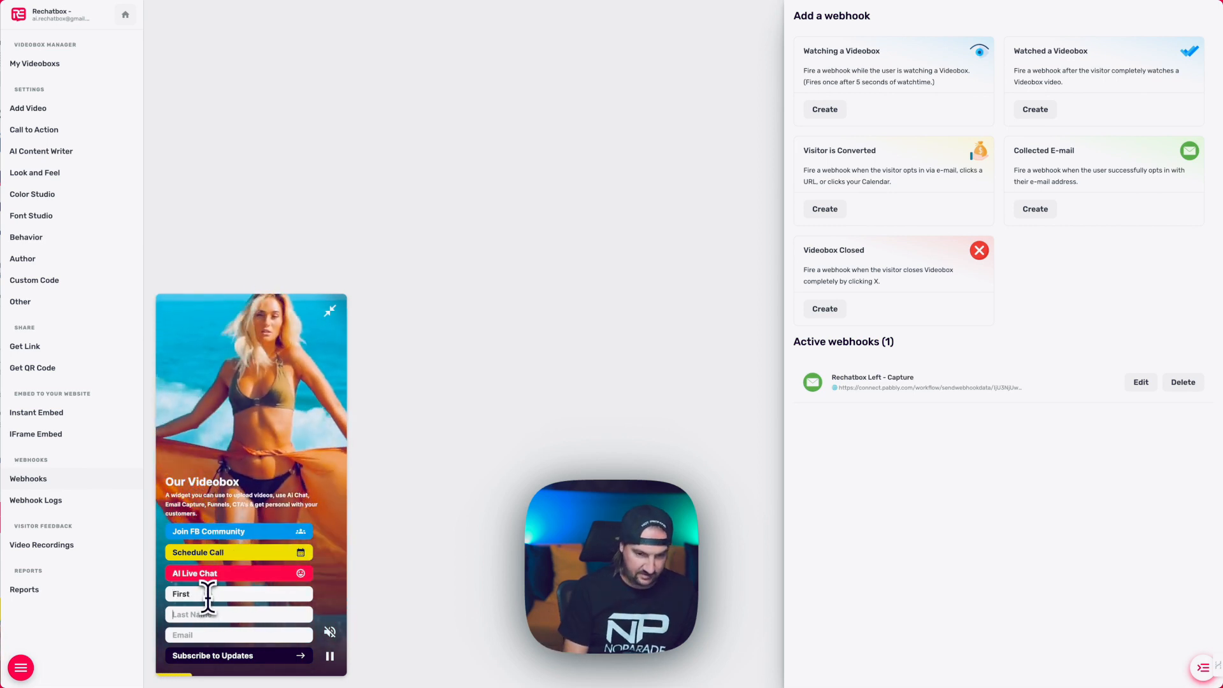
type("Last")
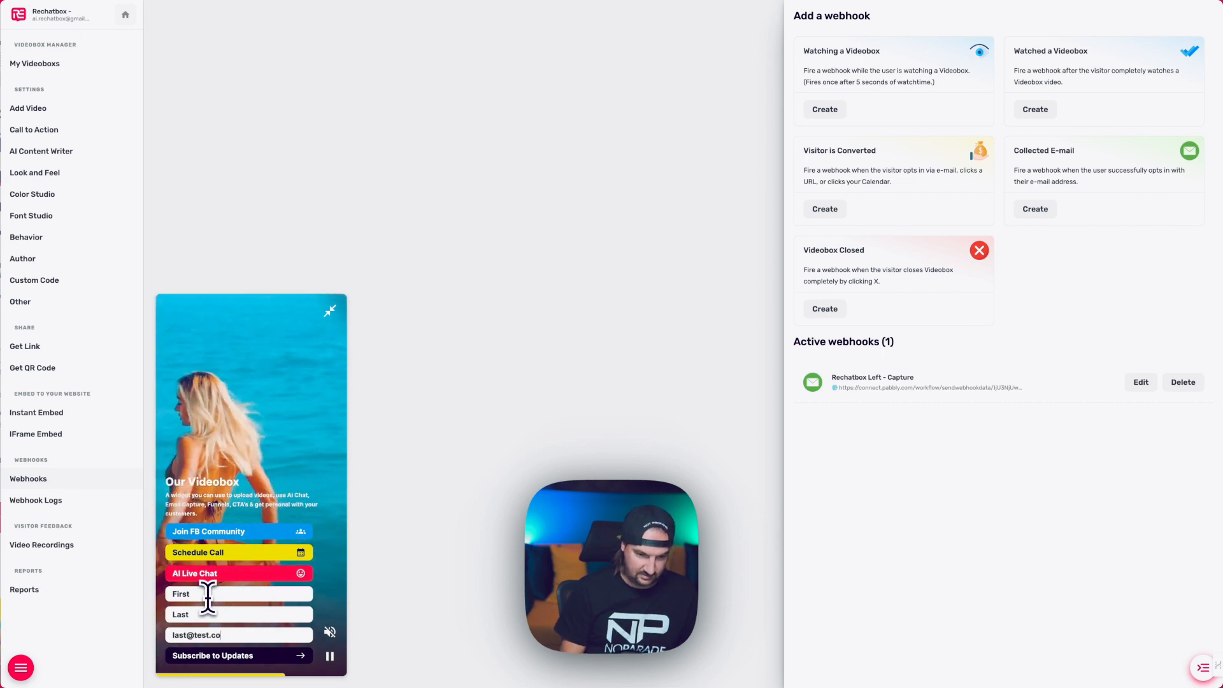
left_click(239, 655)
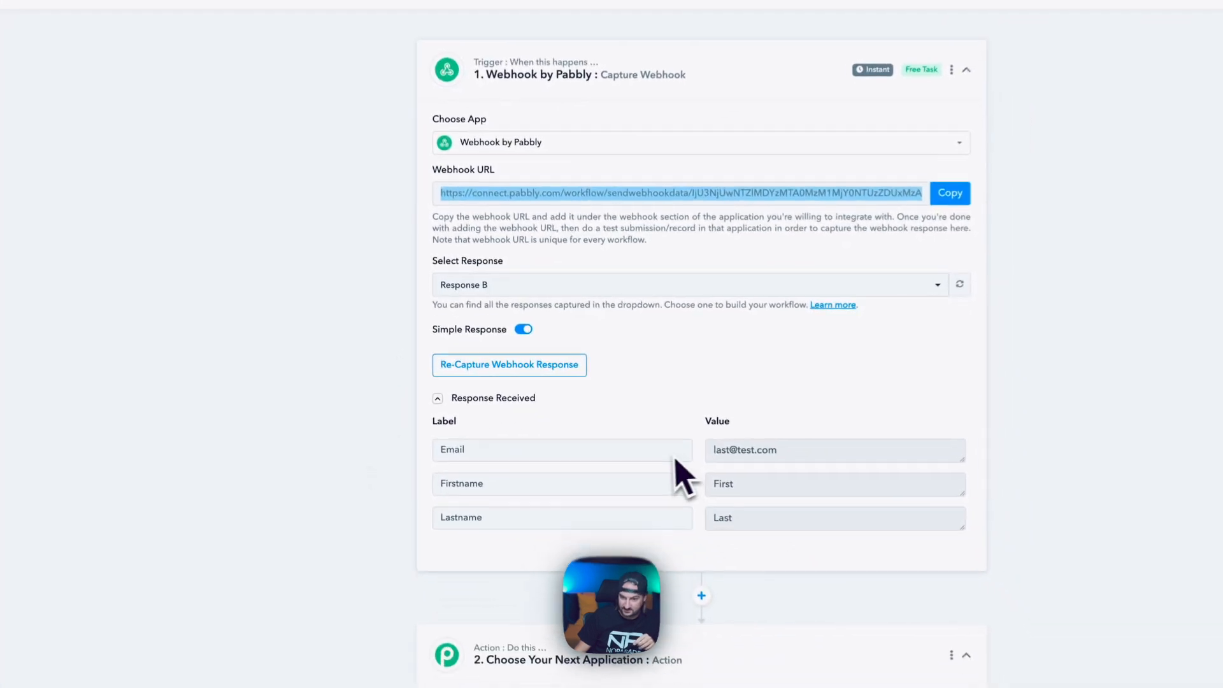
Search the app list for 'lead' and pick LeadConnector V1 as the action app.
scroll(721, 484, "down", 3)
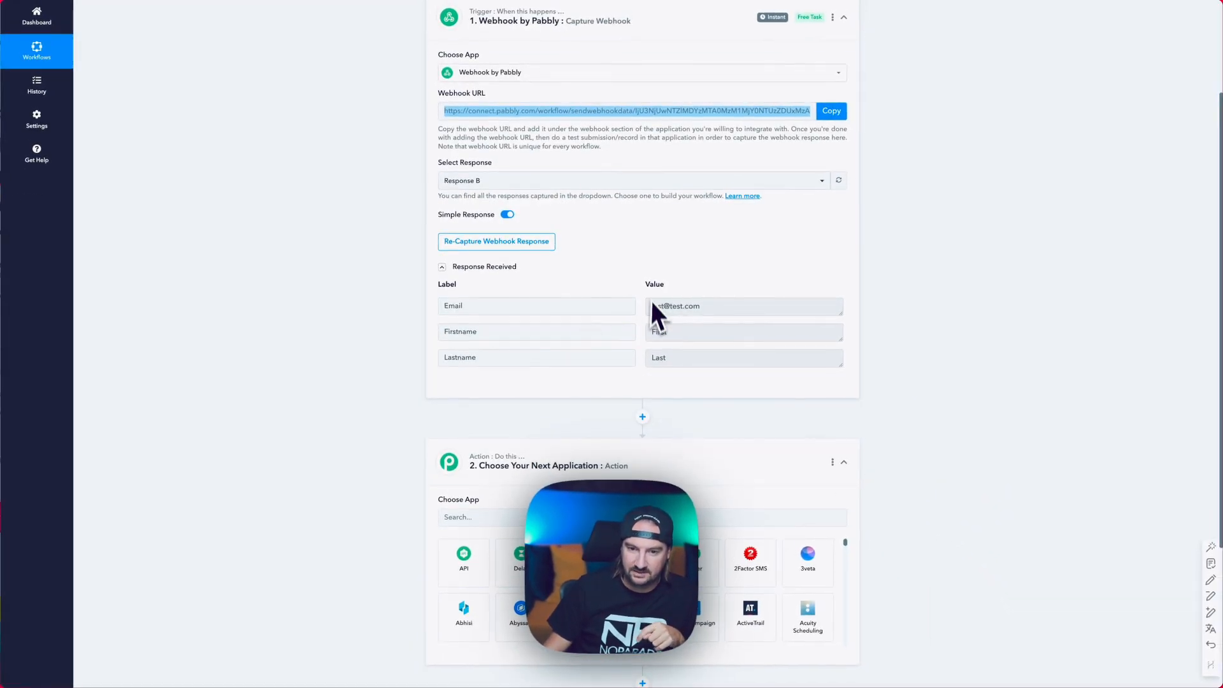
left_click(522, 501)
type("lead")
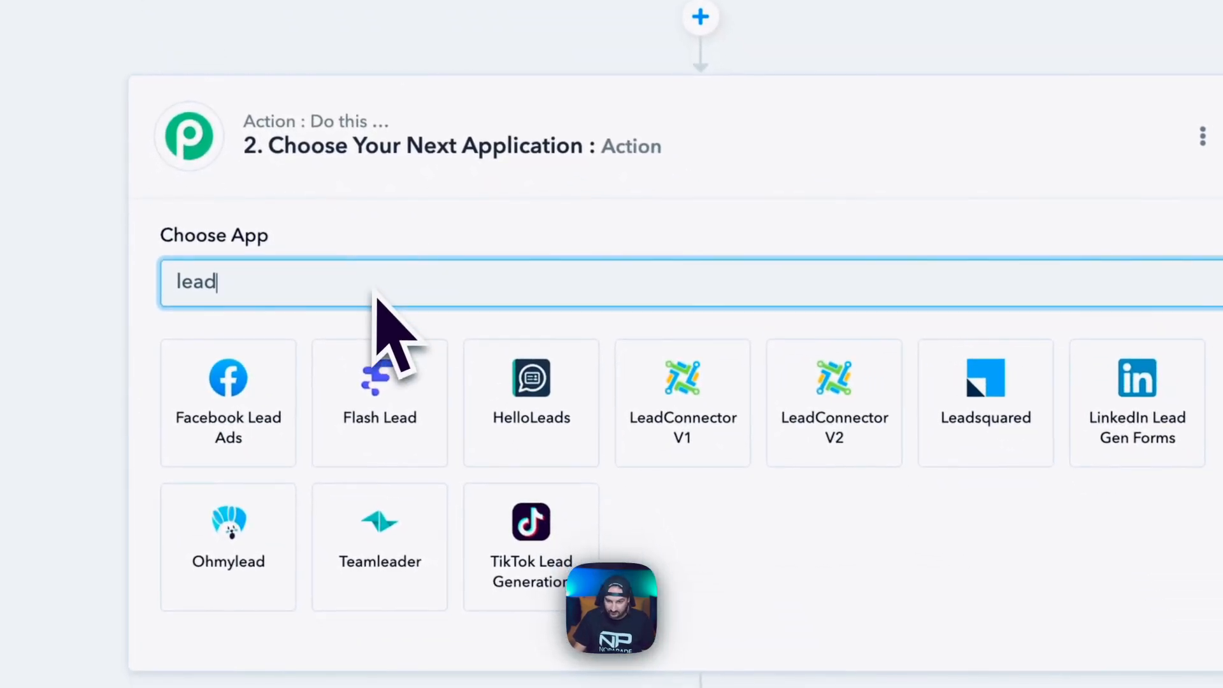
key("BackSpace")
key("BackSpace")
key("BackSpace")
key("BackSpace")
type("a")
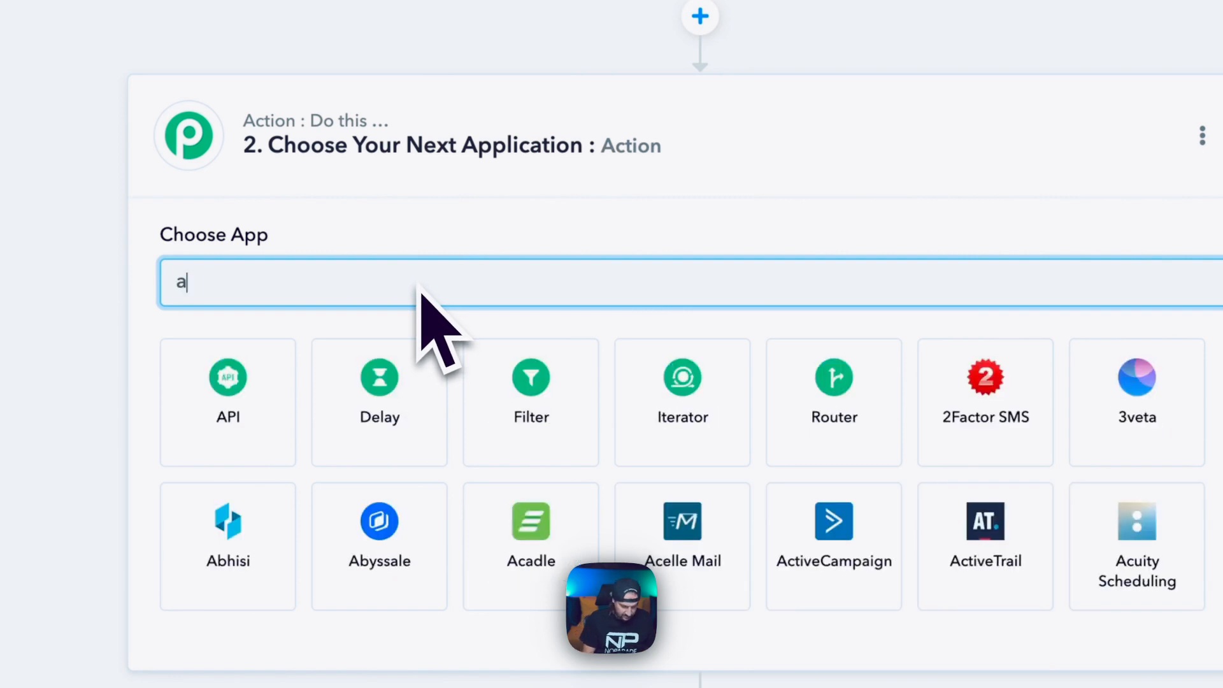
type("sana")
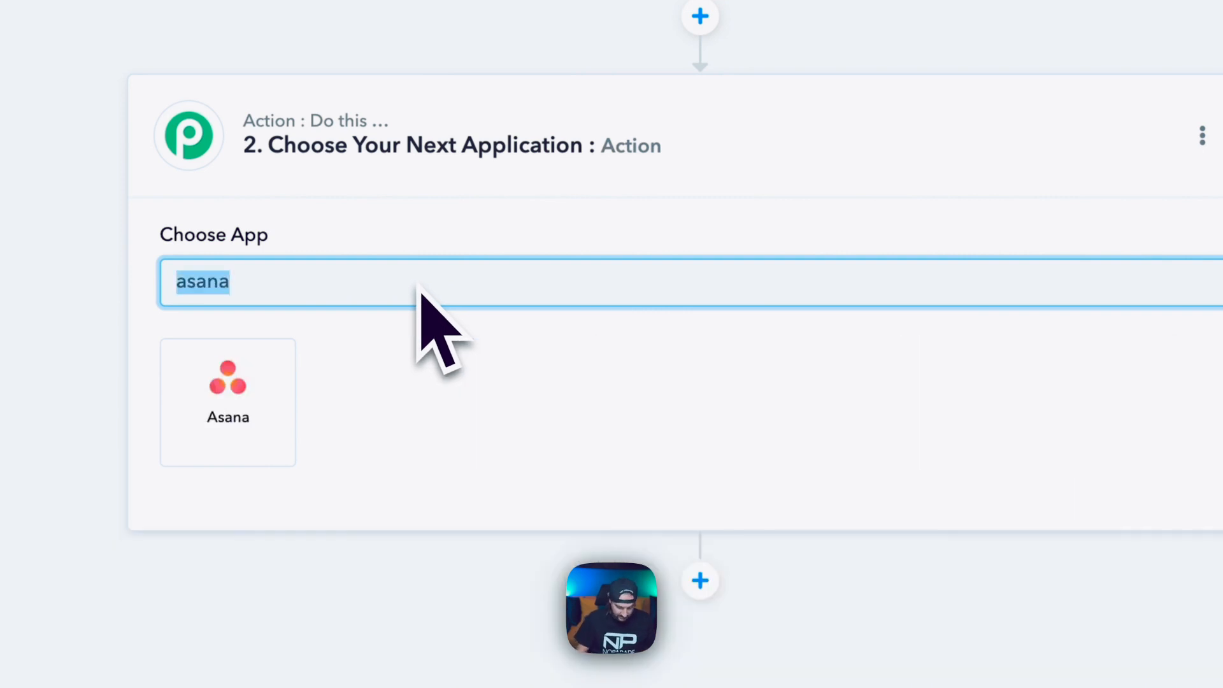
type("lead")
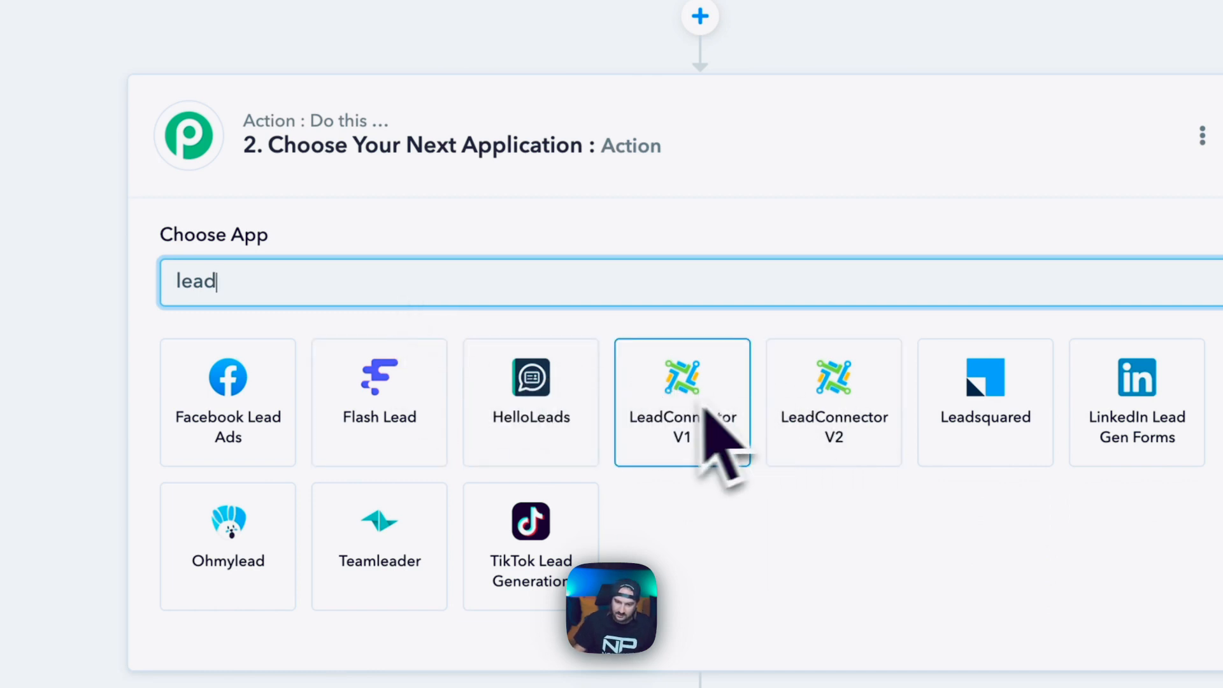
left_click(705, 407)
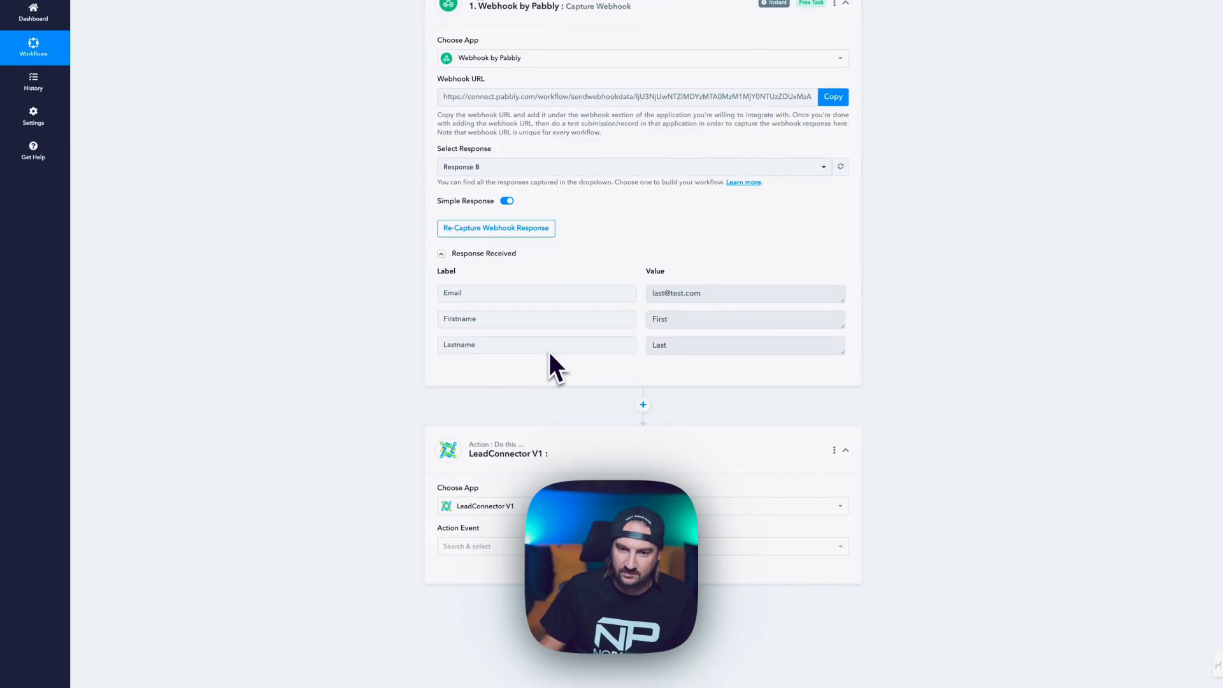
Choose Create or Update Contact as the action event and start connecting an account.
left_click(541, 547)
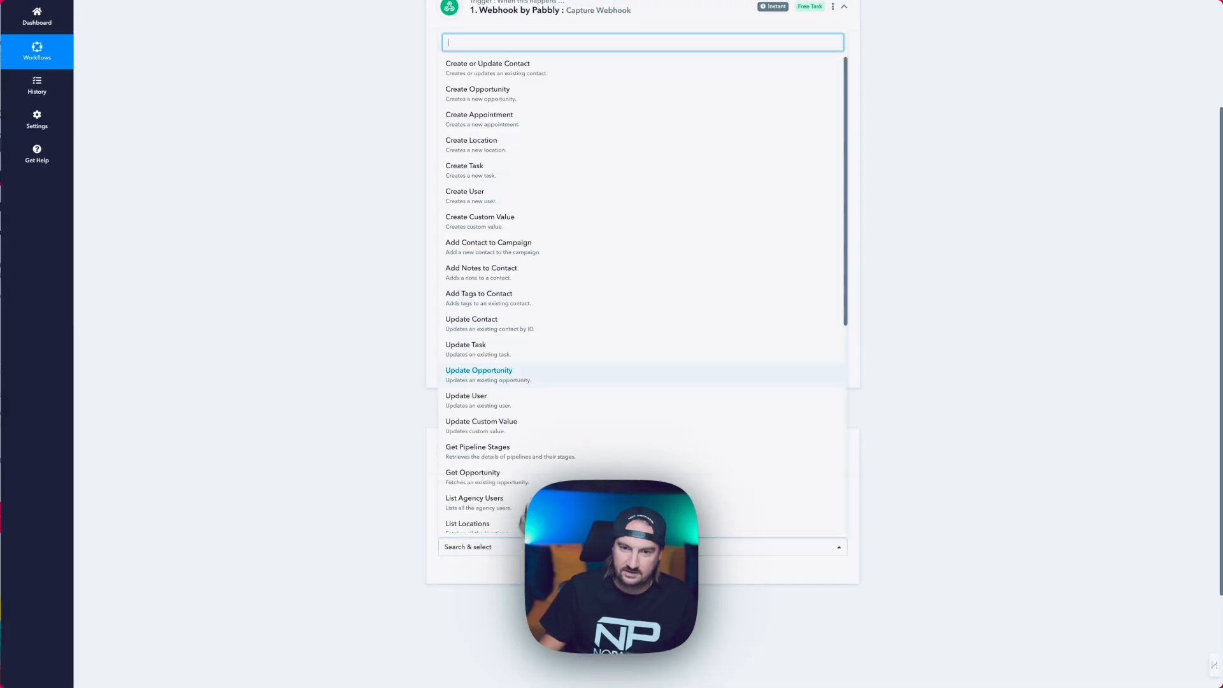
left_click(565, 92)
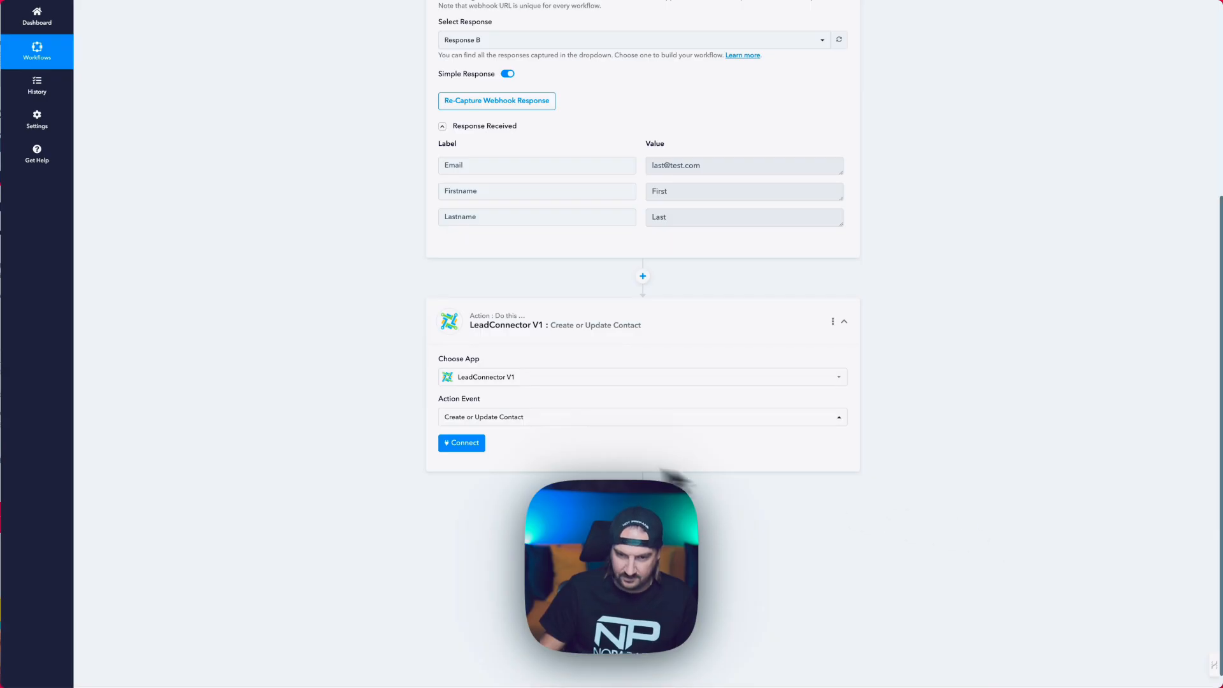
left_click(478, 443)
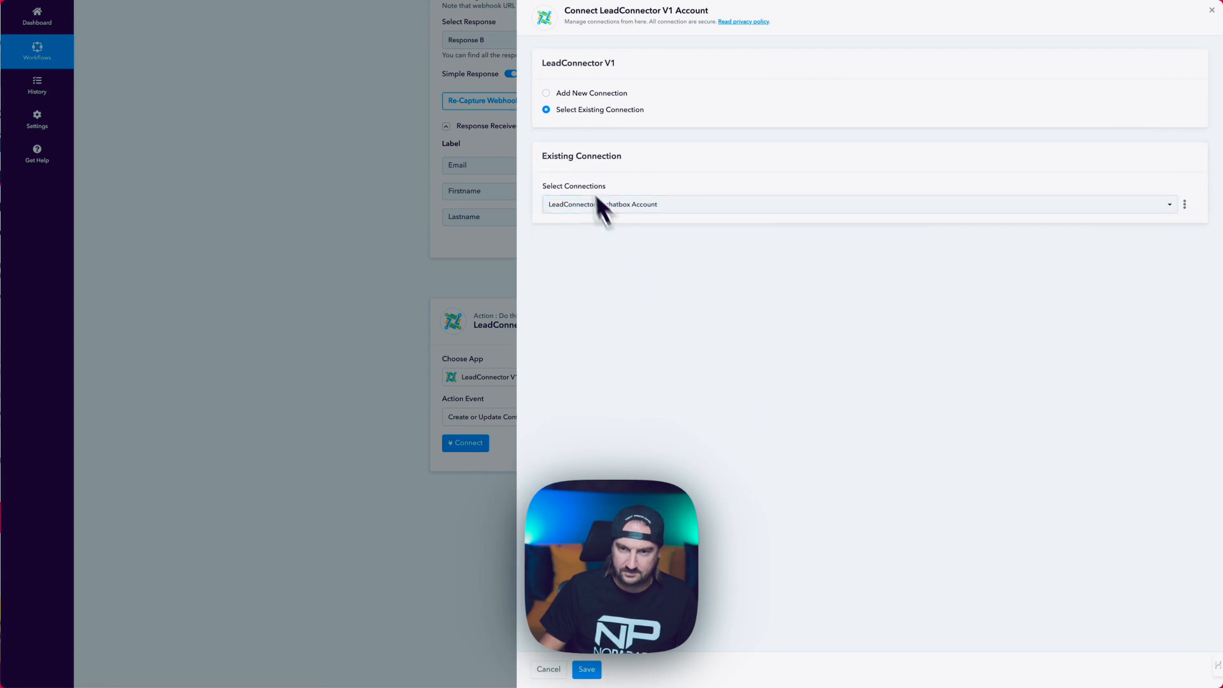
left_click(573, 96)
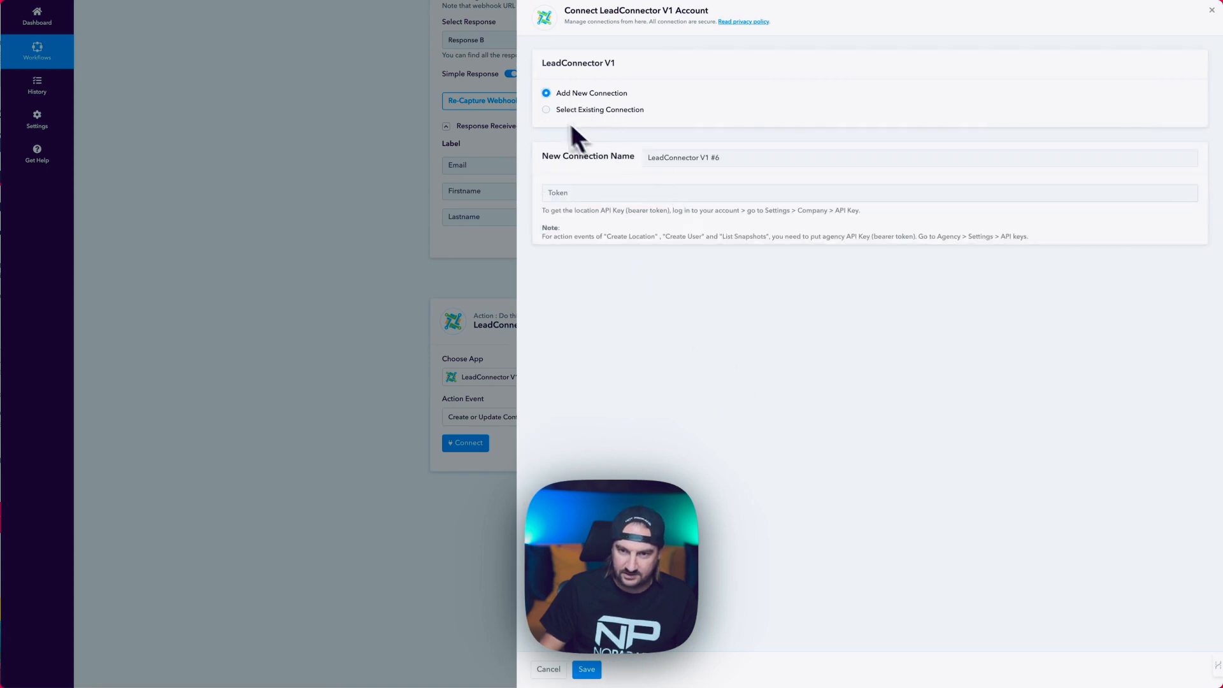
Select the existing LeadConnector Rechatbox Account connection and save it.
left_click(547, 112)
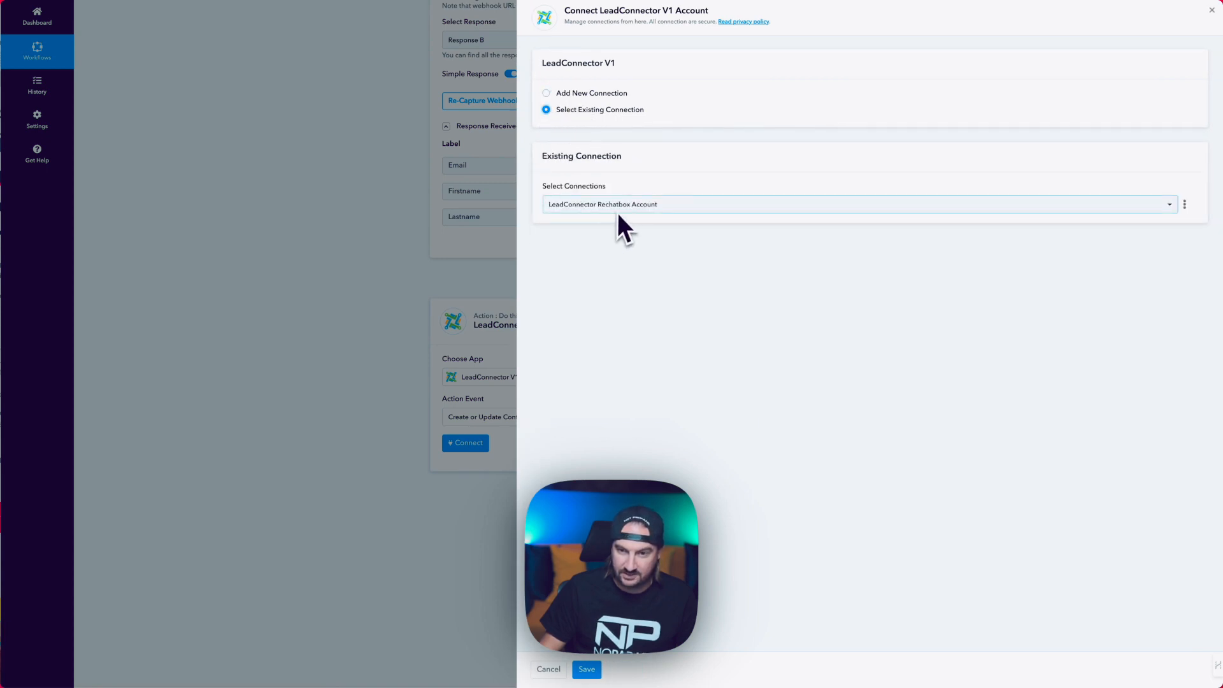
left_click(549, 94)
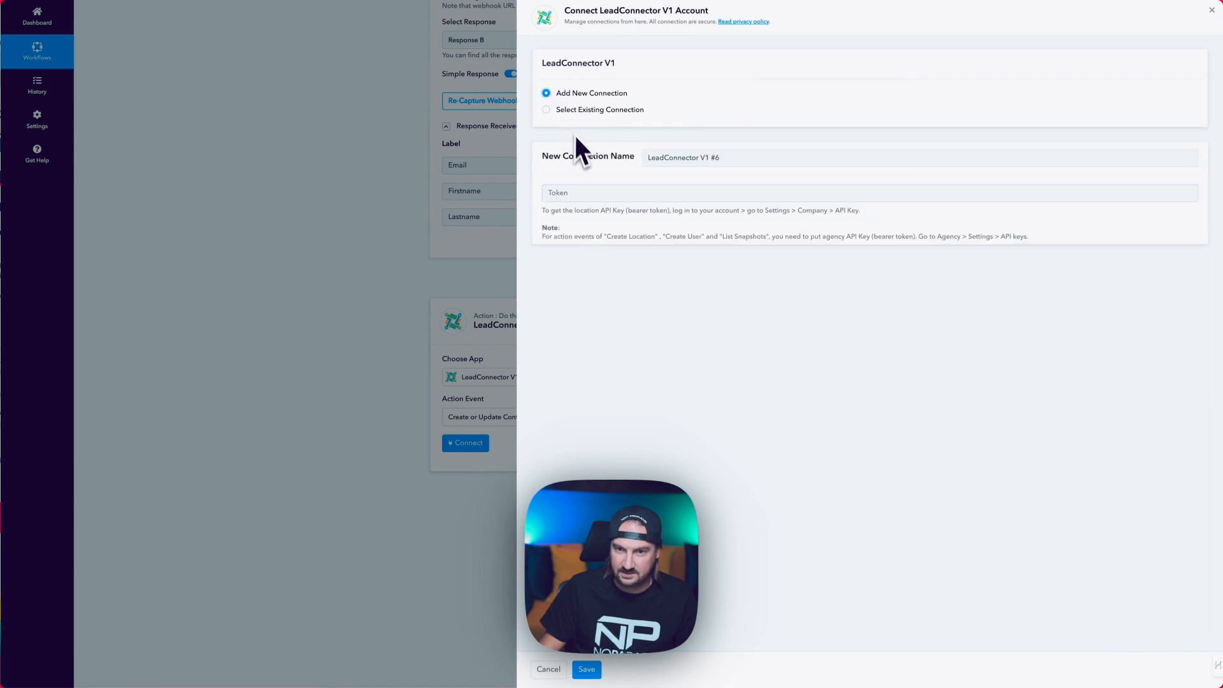
left_click(579, 192)
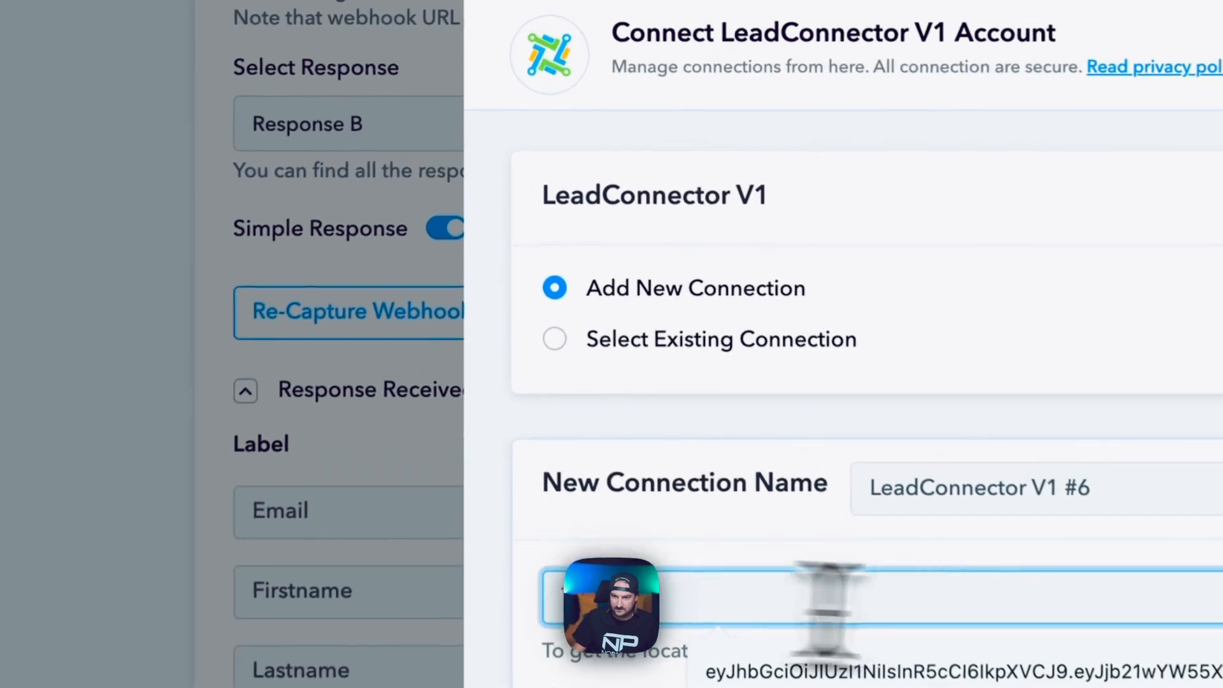
left_click(1061, 556)
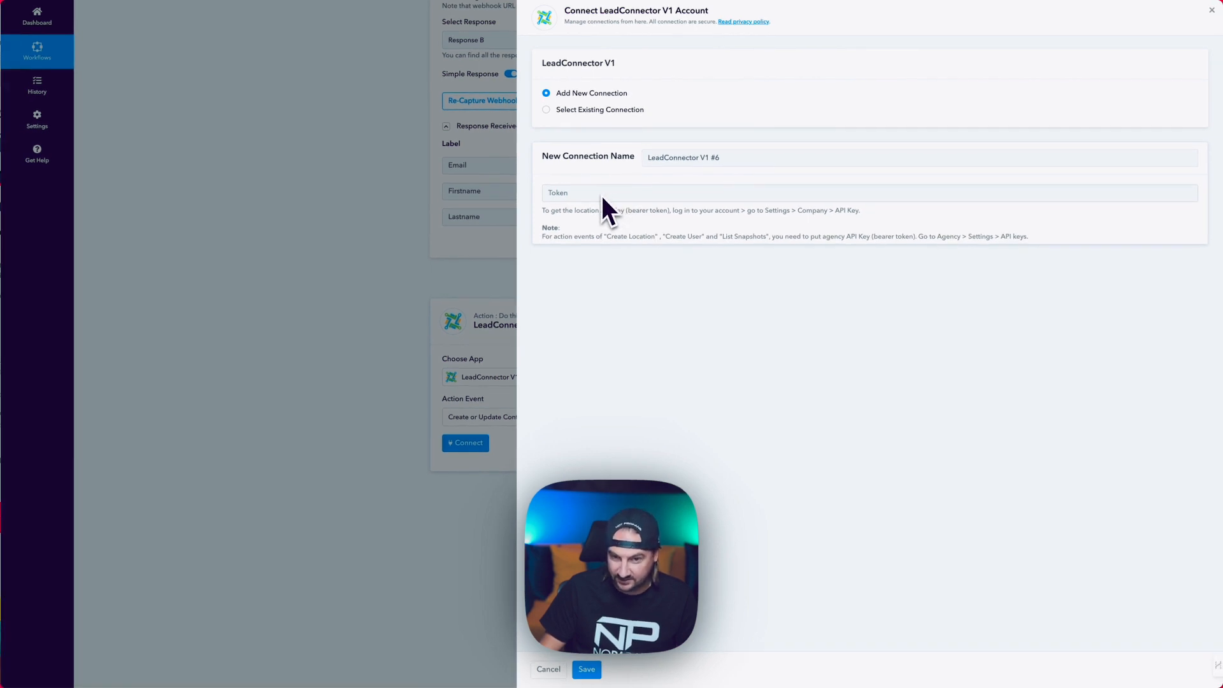
left_click(569, 110)
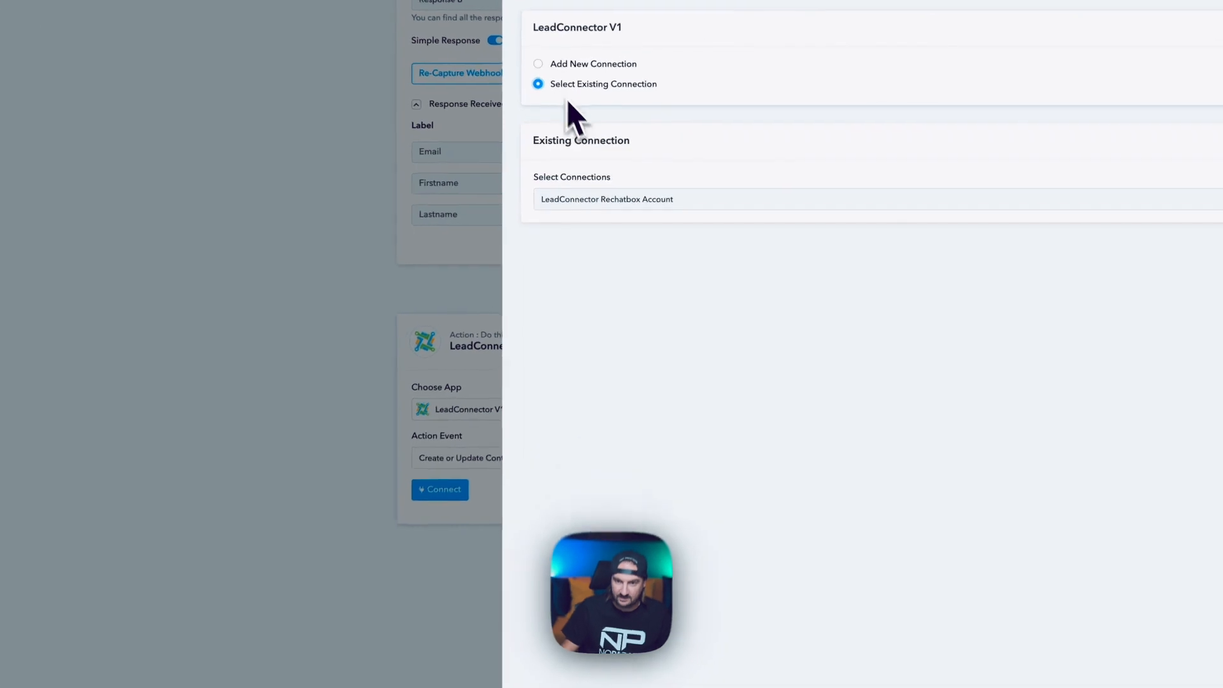
left_click(560, 682)
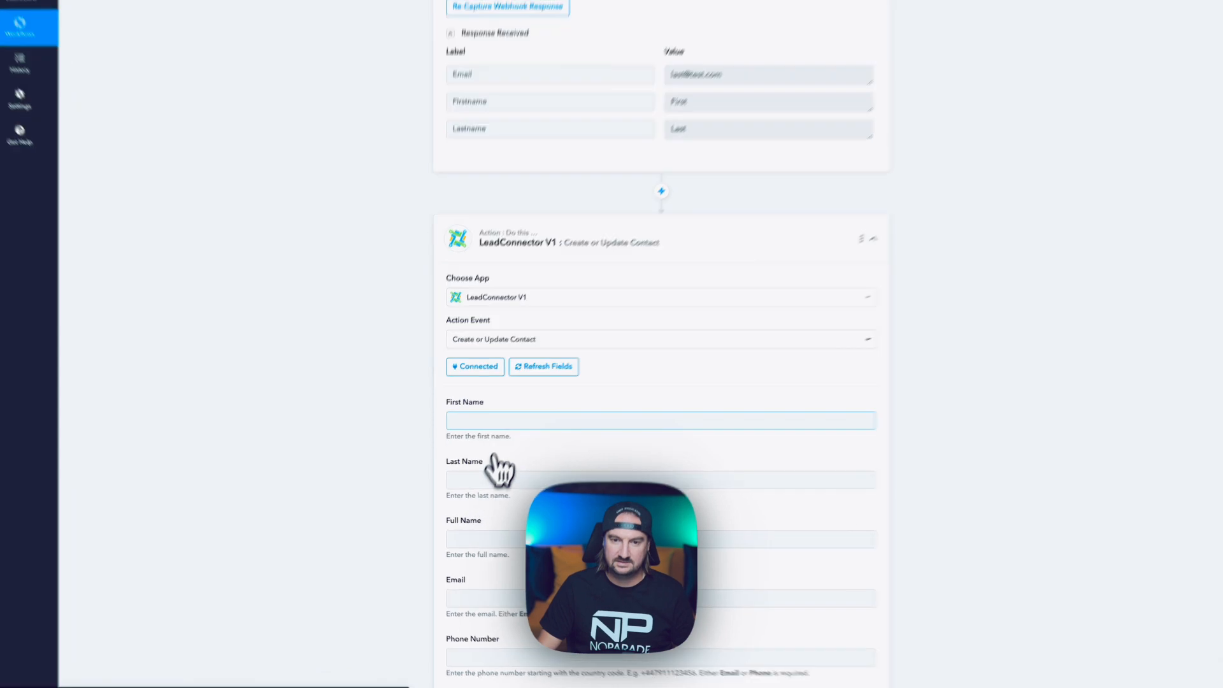
Map the webhook's Firstname and Lastname into the contact's First Name and Last Name.
left_click(494, 495)
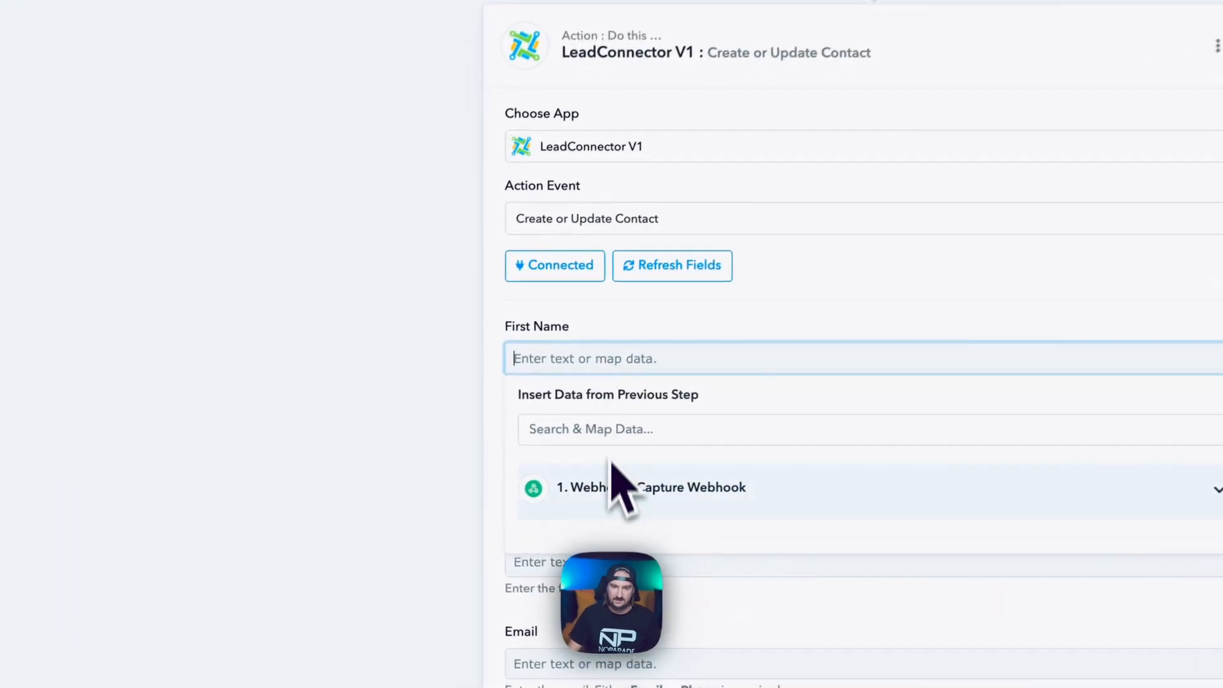
left_click(628, 437)
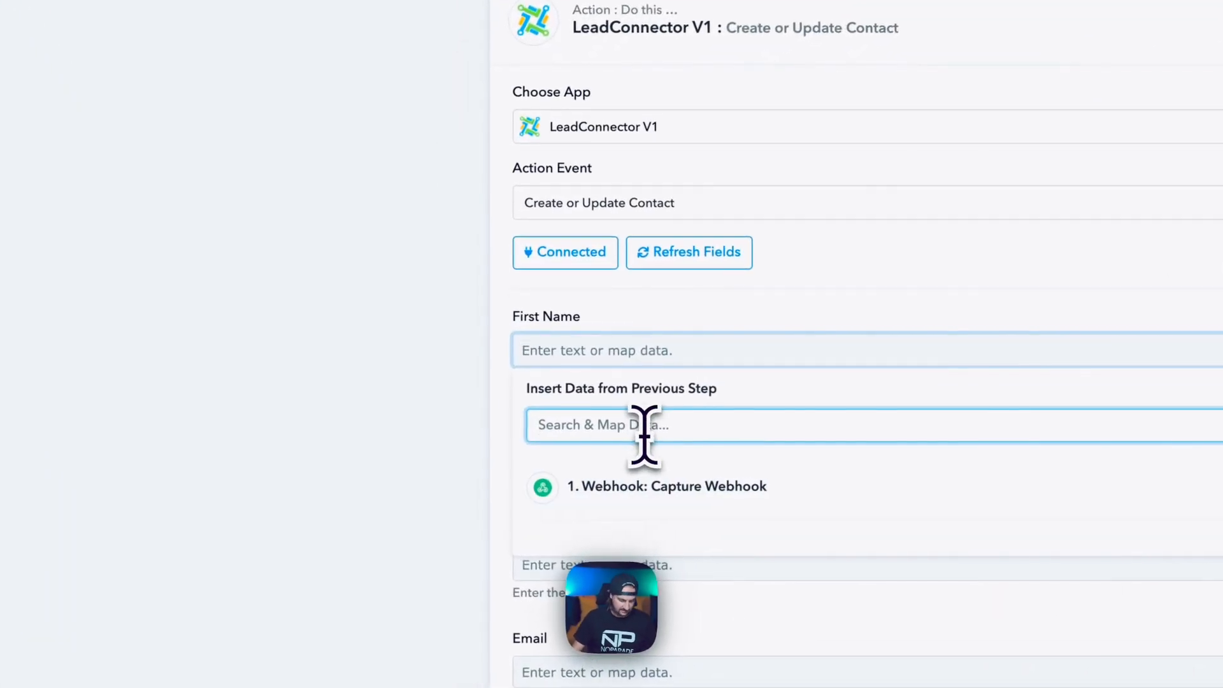
type("first")
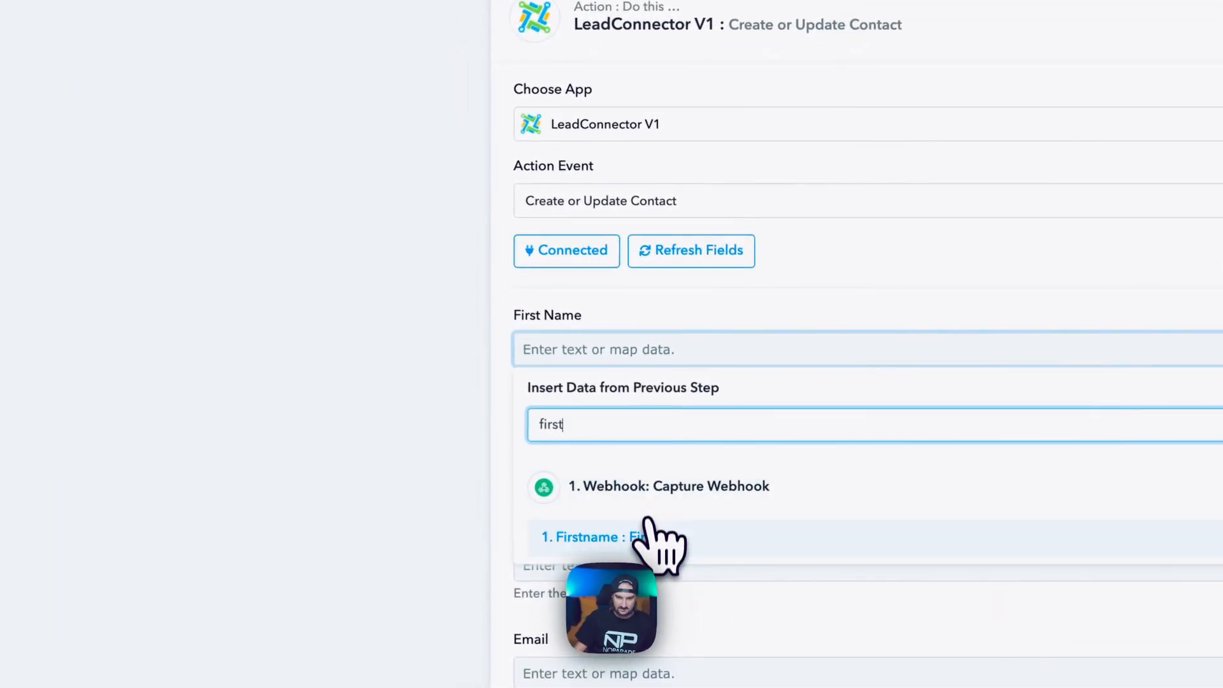
left_click(656, 538)
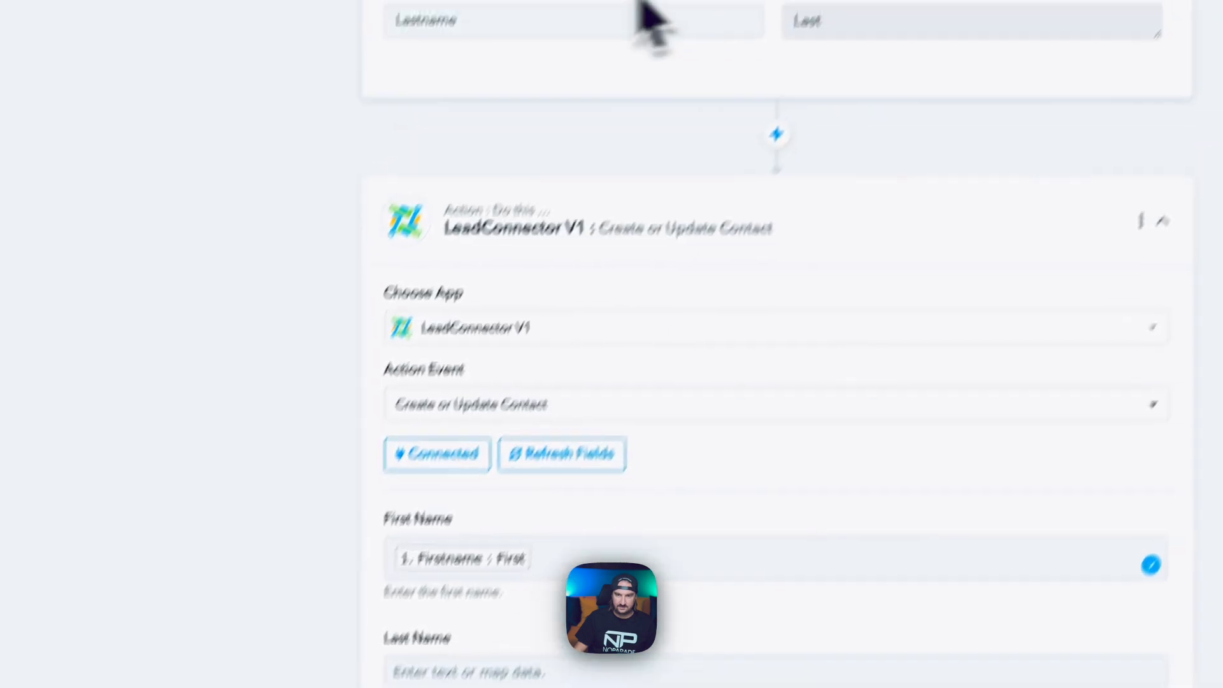
left_click(619, 467)
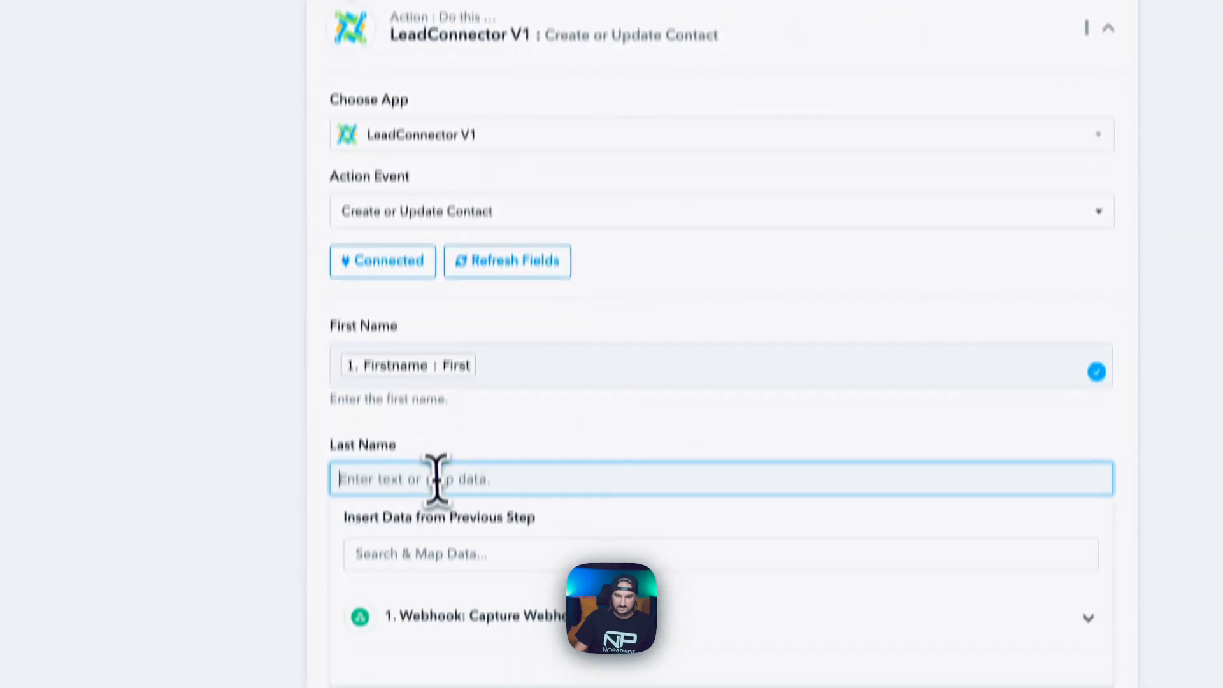
left_click(418, 546)
type("last")
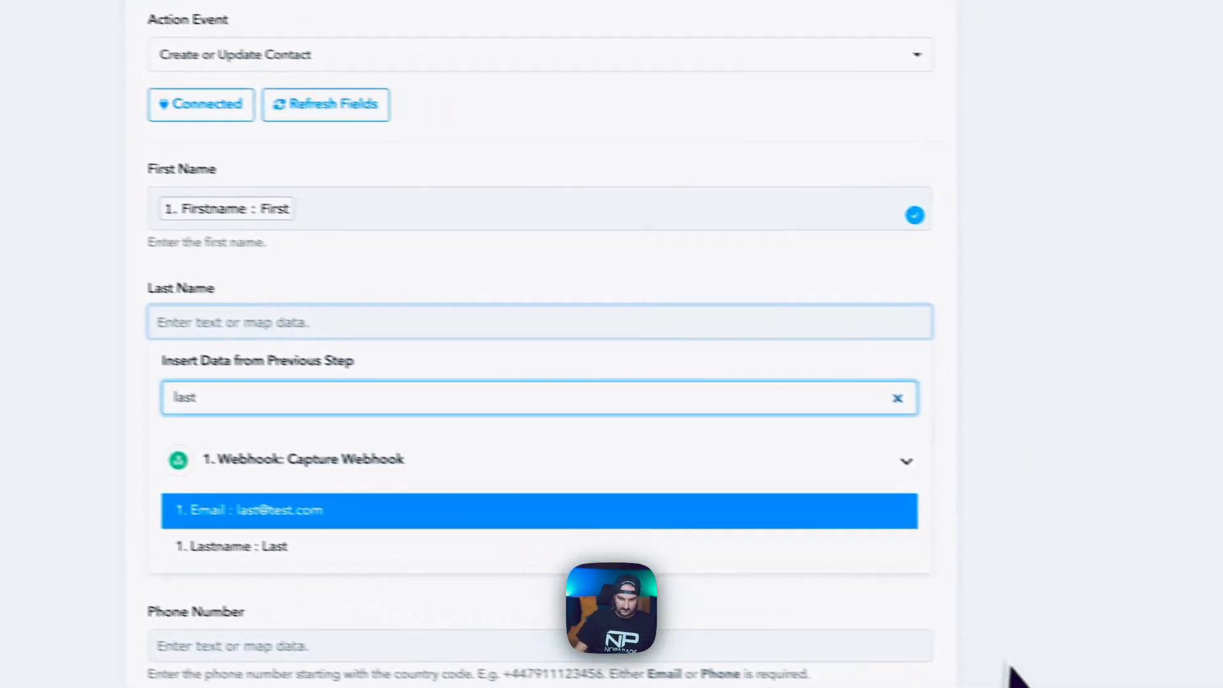
left_click(433, 582)
left_click(283, 510)
Map the webhook's Email value into the contact's Email field.
left_click(437, 428)
left_click(429, 474)
scroll(439, 491, "down", 3)
left_click(572, 292)
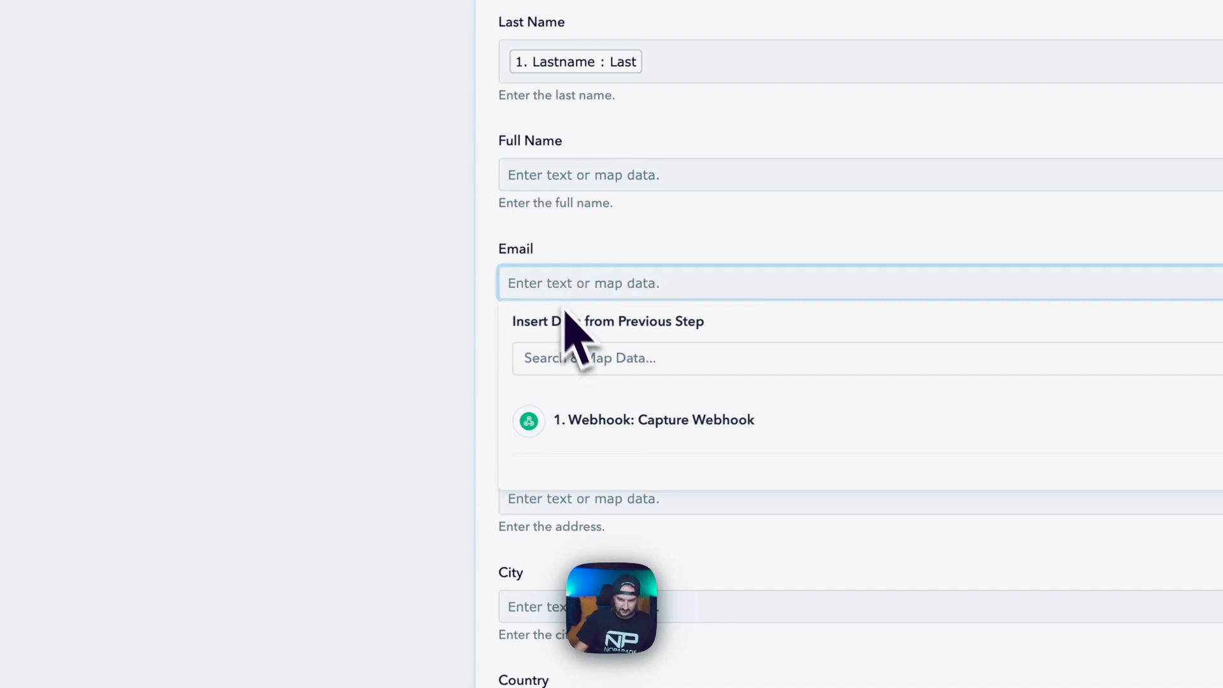
type("last")
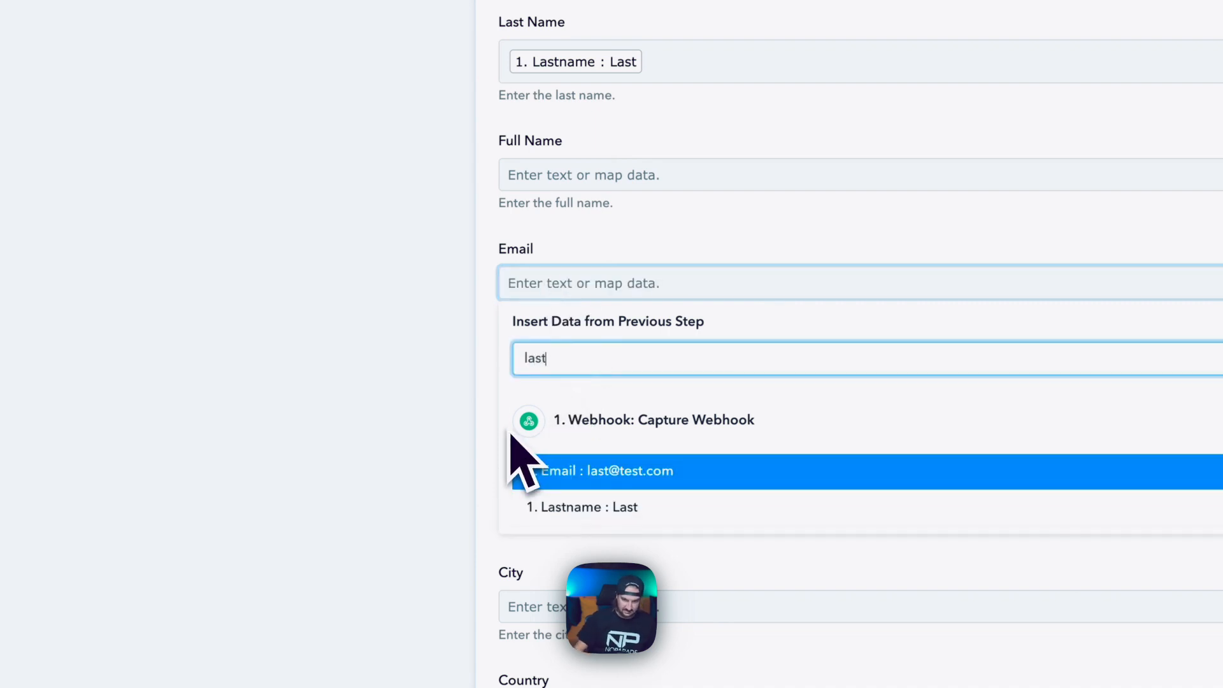
left_click(542, 471)
left_click(377, 326)
scroll(446, 300, "down", 10)
scroll(478, 251, "down", 15)
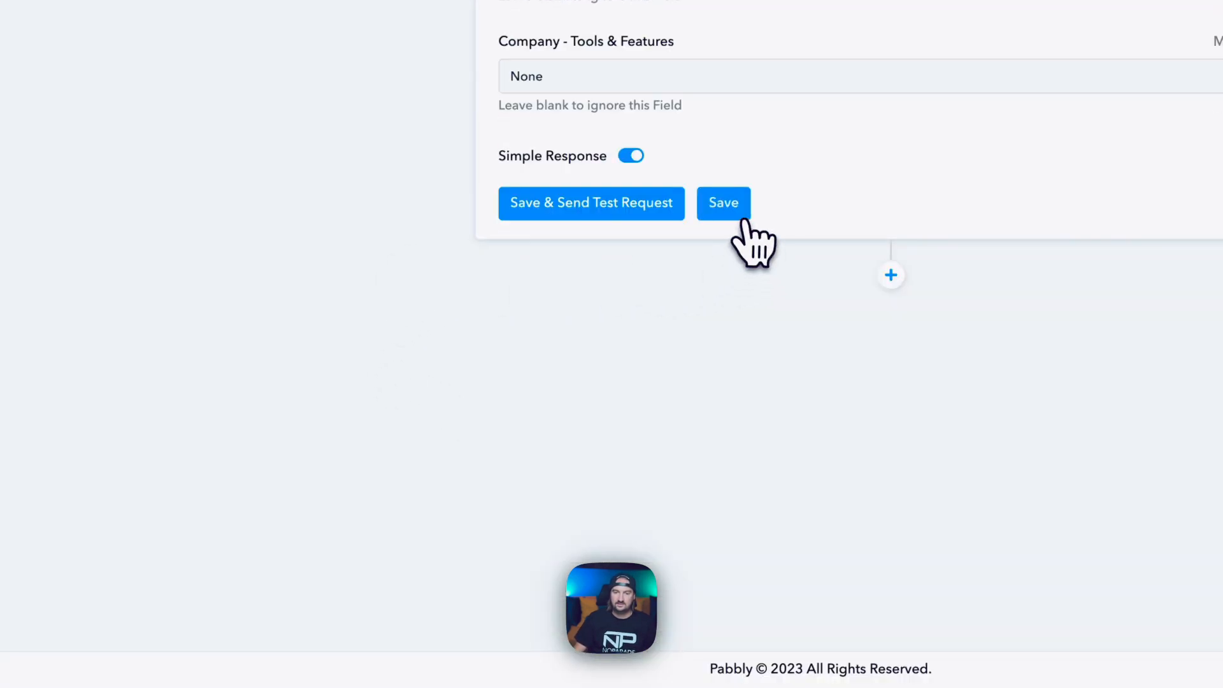
Save the step and send a test request, creating LeadConnector contact First Last.
left_click(743, 221)
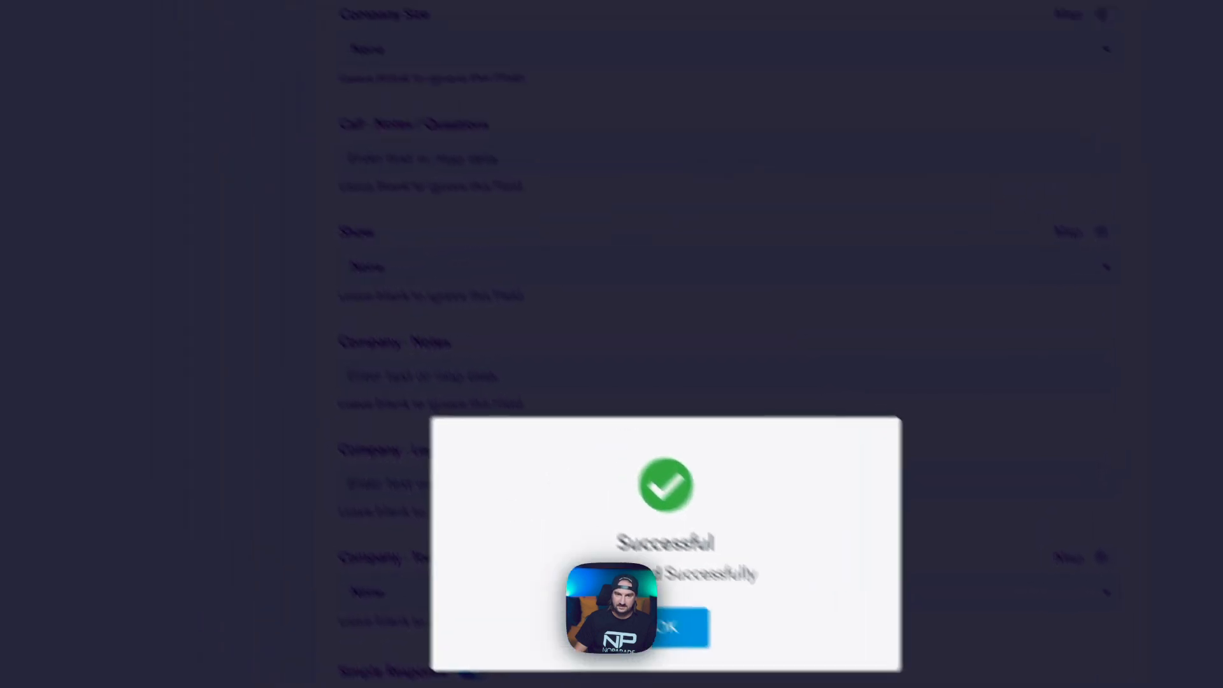
left_click(684, 627)
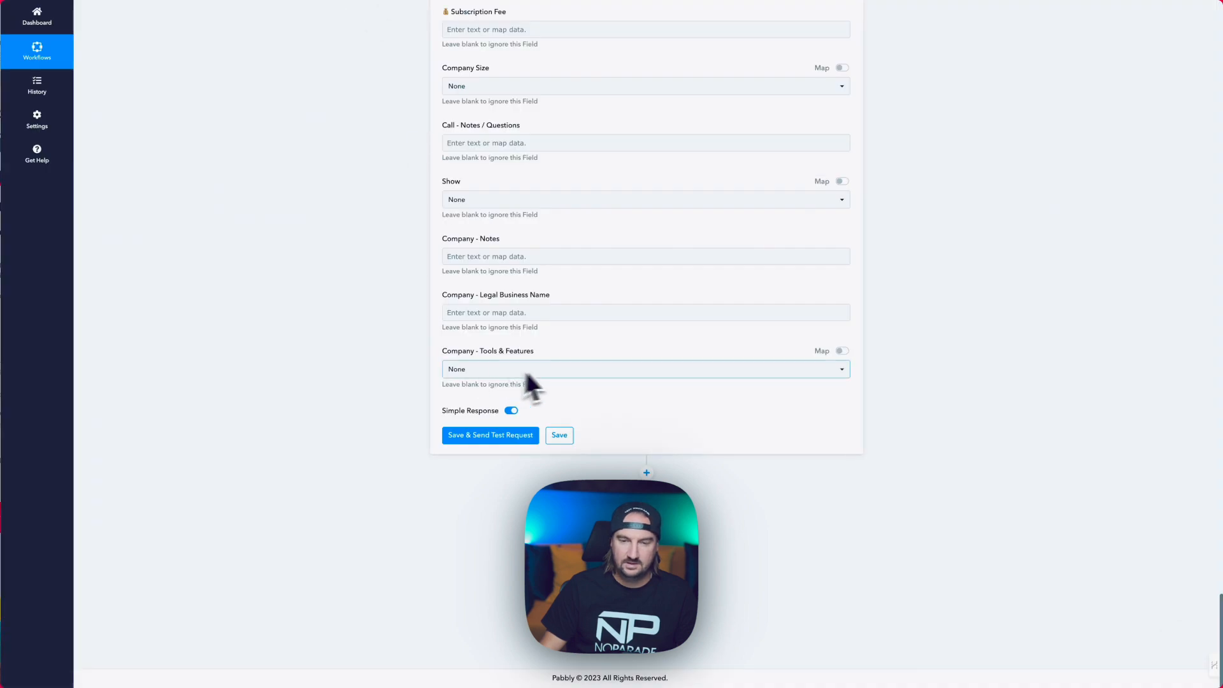
left_click(484, 440)
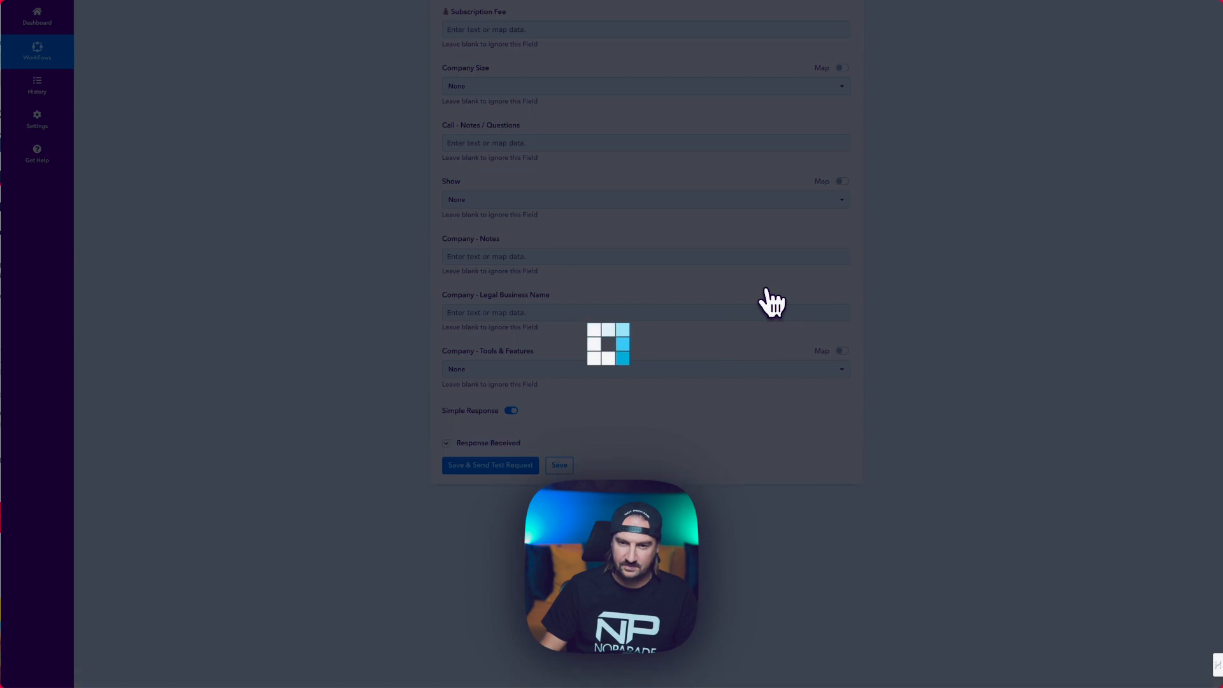
scroll(581, 451, "down", 4)
scroll(694, 369, "down", 3)
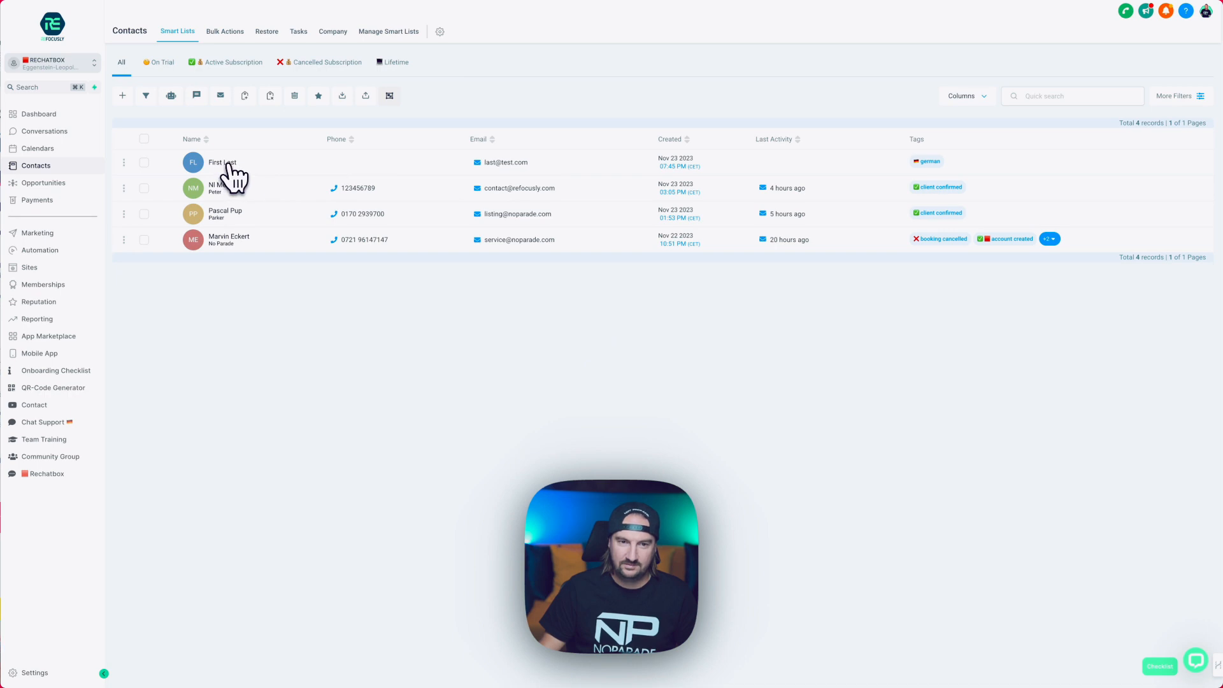
Open the First Last contact in LeadConnector and check its email address.
left_click(229, 165)
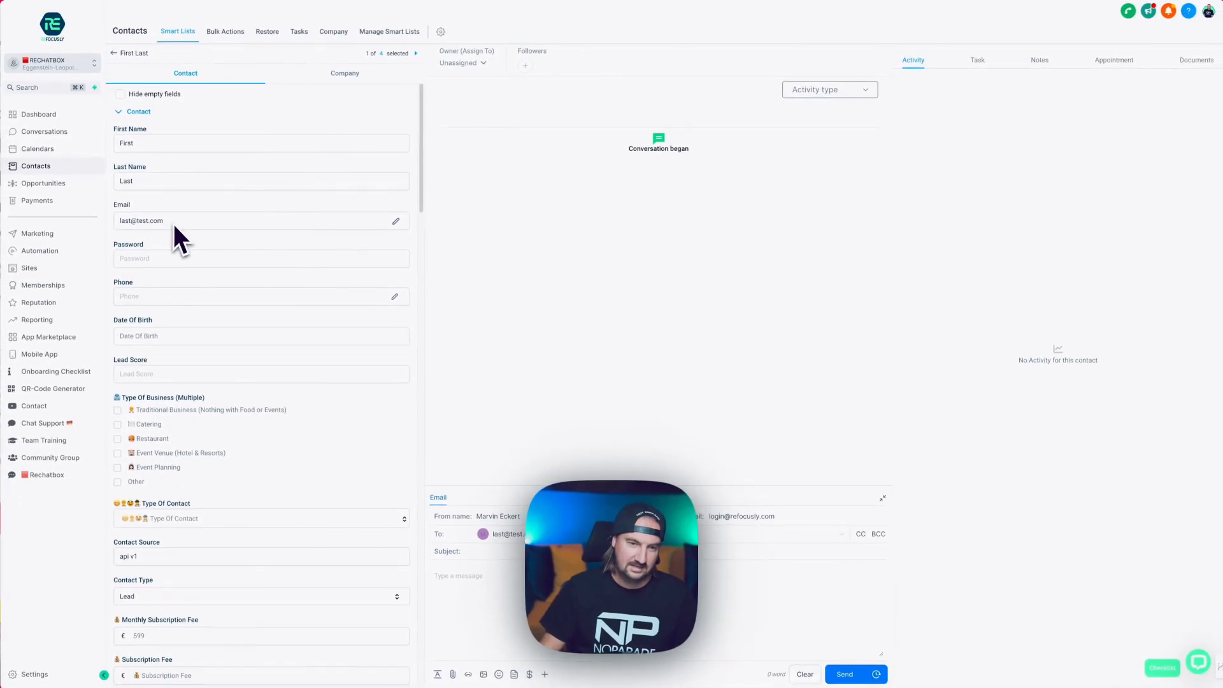
left_click_drag(164, 221, 122, 221)
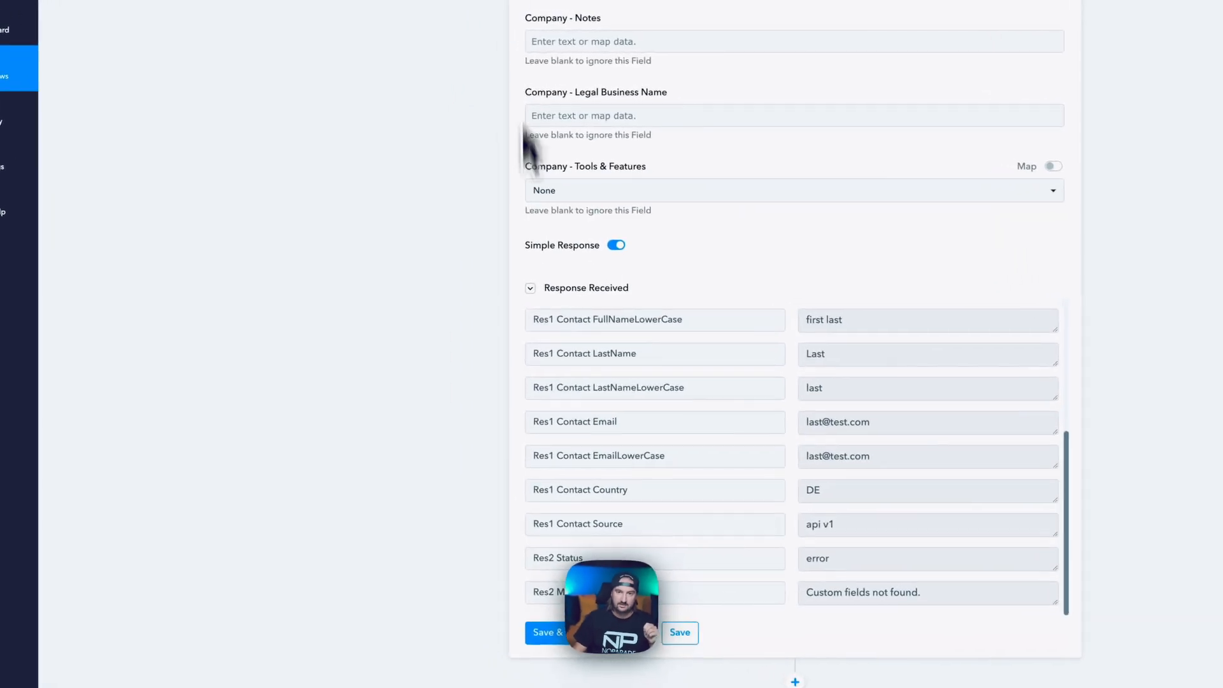
scroll(528, 146, "up", 20)
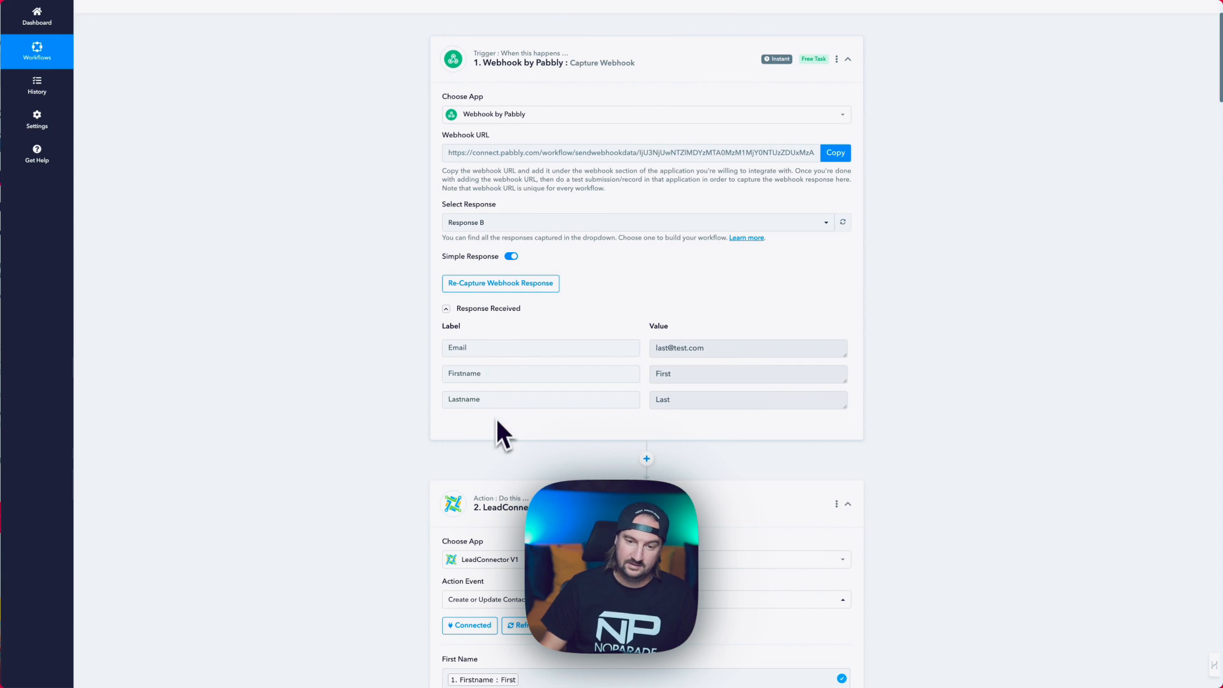
scroll(497, 421, "down", 4)
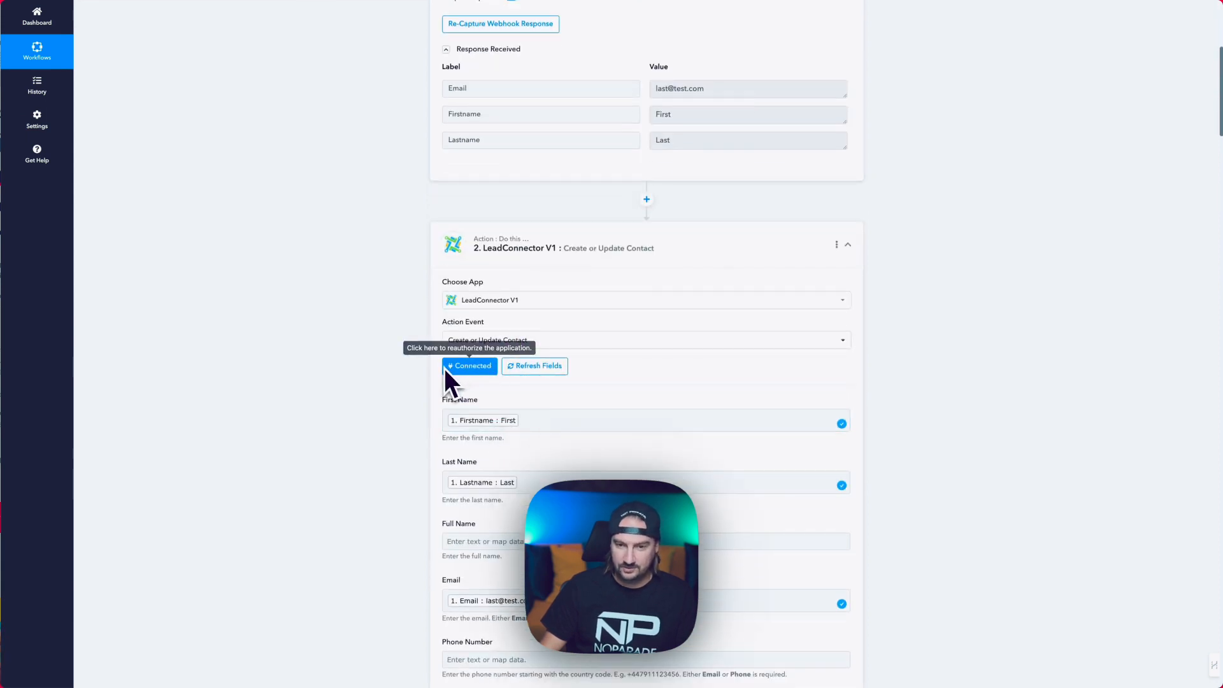